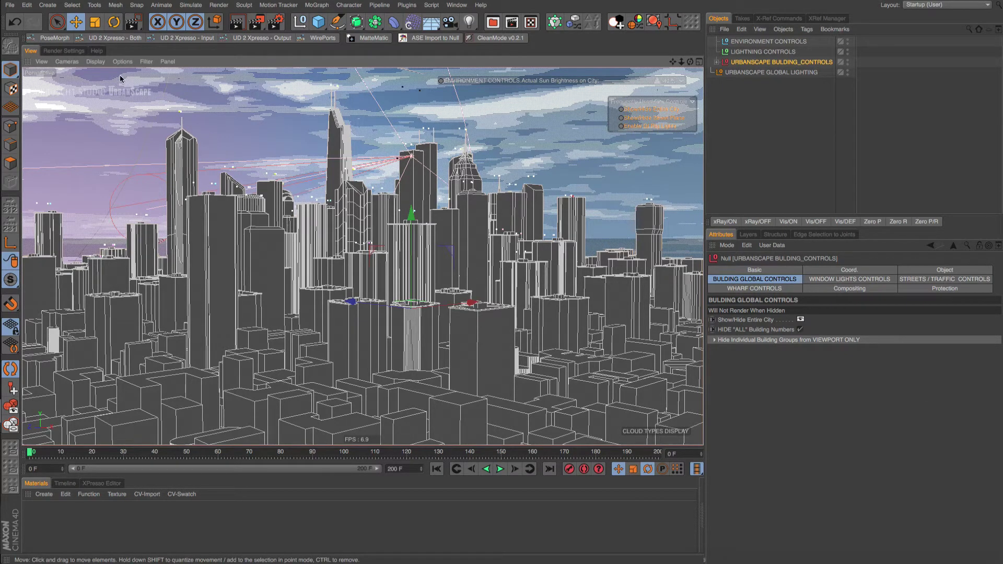
{"action": "left_click", "coordinate": [96, 61]}
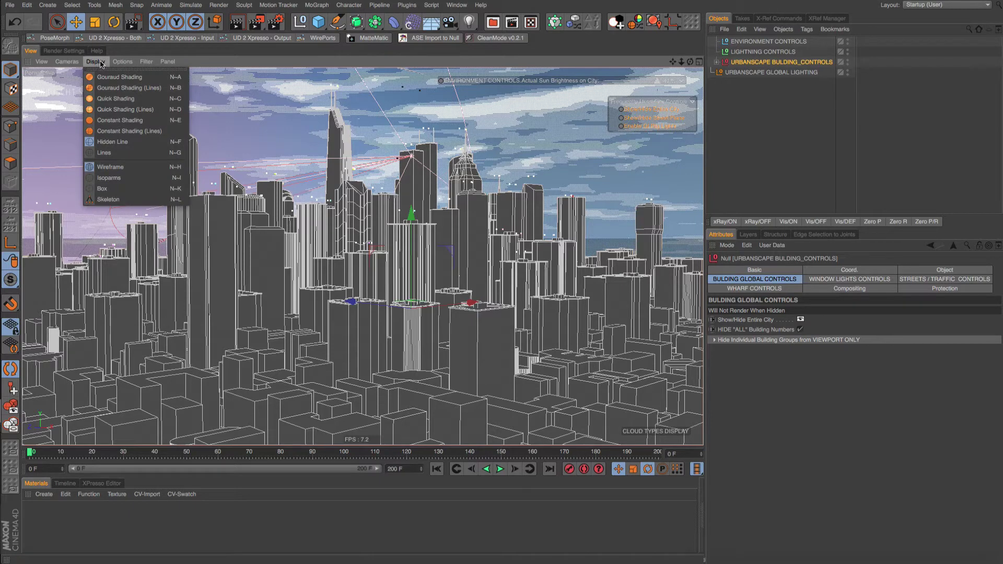
{"action": "left_click", "coordinate": [374, 60]}
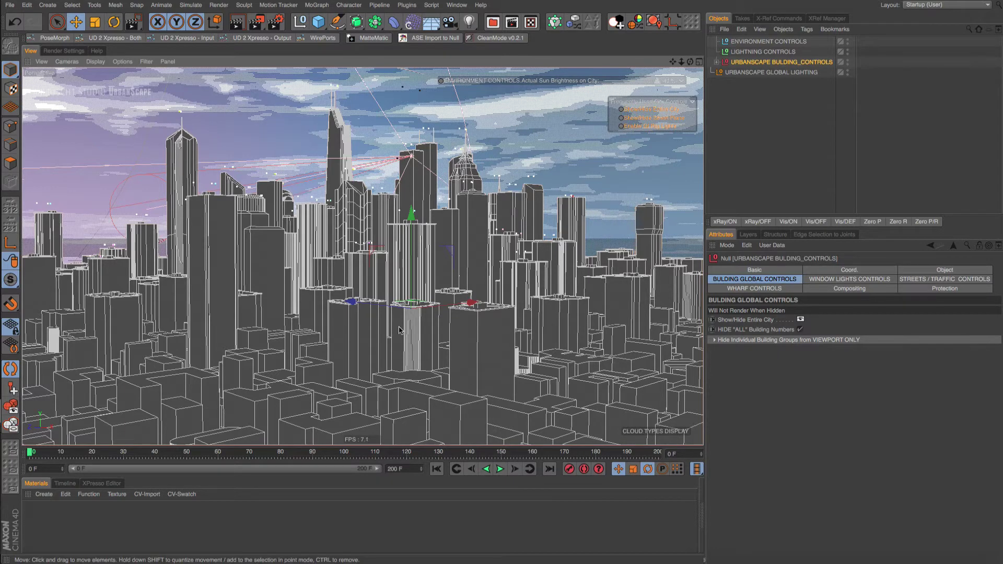
{"action": "left_click", "coordinate": [98, 62]}
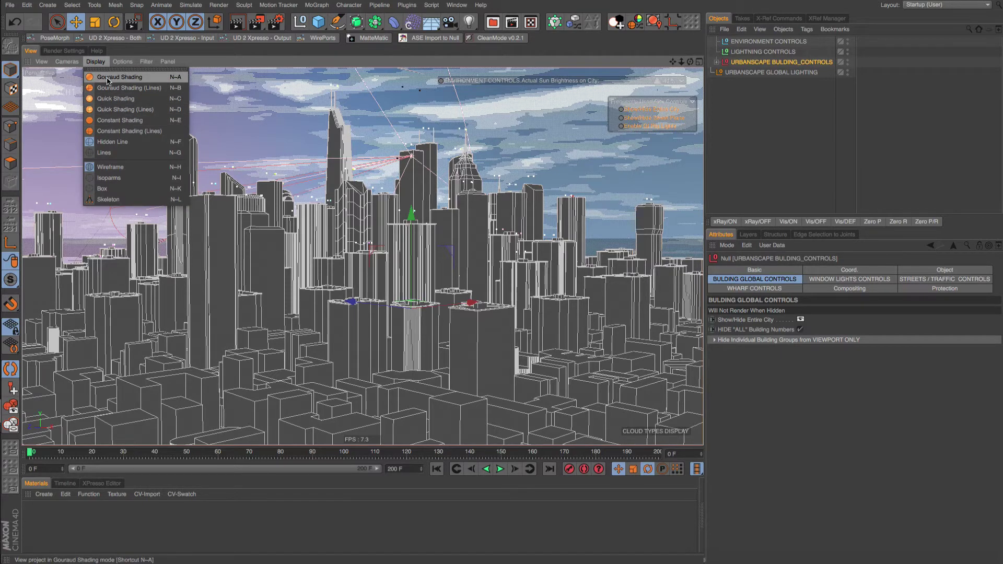
{"action": "left_click", "coordinate": [162, 48]}
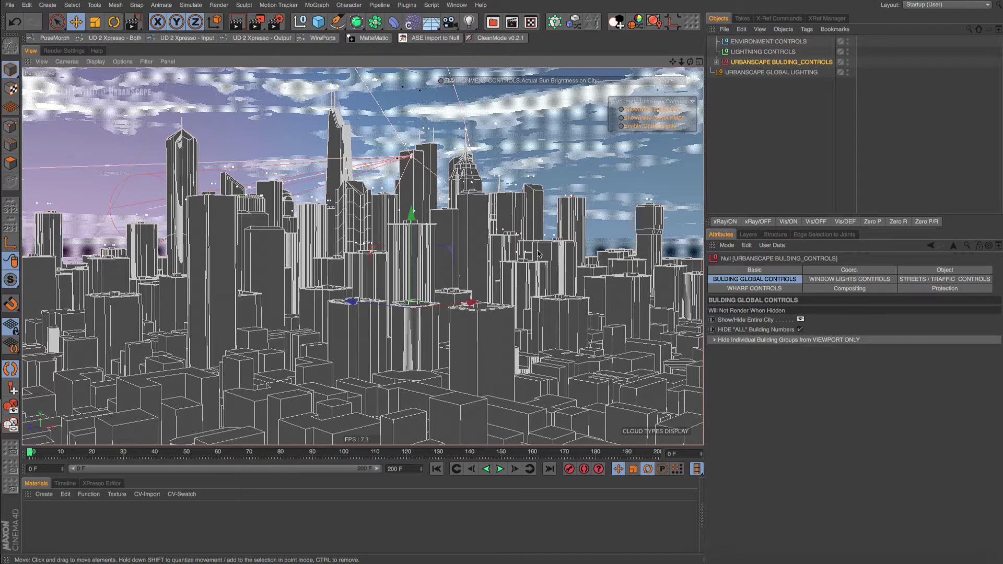
{"action": "mouse_move", "coordinate": [430, 332]}
{"action": "left_mouse_down", "text": "alt"}
{"action": "mouse_move", "coordinate": [415, 335]}
{"action": "mouse_move", "coordinate": [455, 338]}
{"action": "mouse_move", "coordinate": [428, 332]}
{"action": "mouse_move", "coordinate": [446, 337]}
{"action": "left_mouse_up", "text": "alt"}
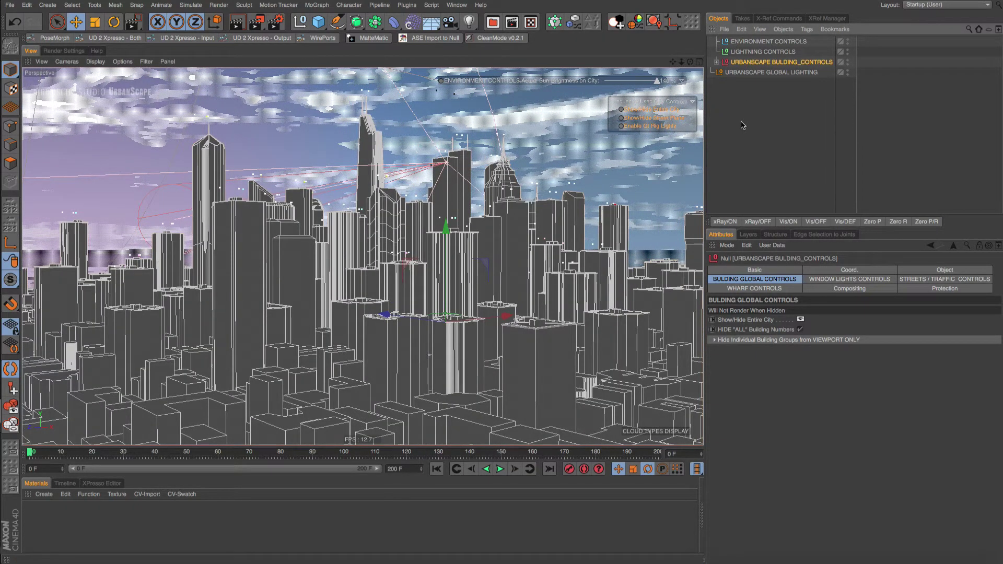
- Turn on Transparency in the perspective viewport's view settings, and turn it off again
{"action": "key", "text": "shift+v"}
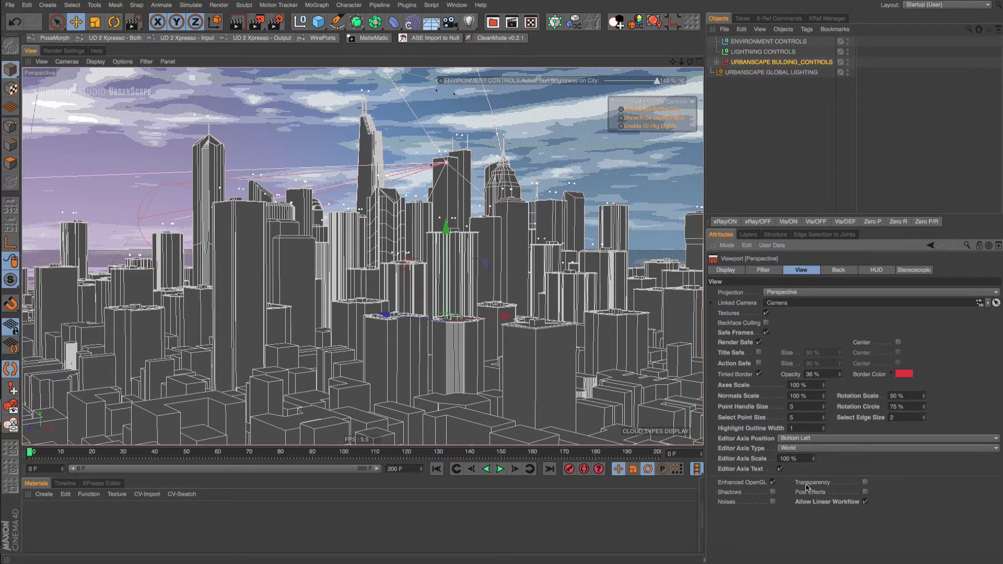
{"action": "left_click", "coordinate": [866, 482]}
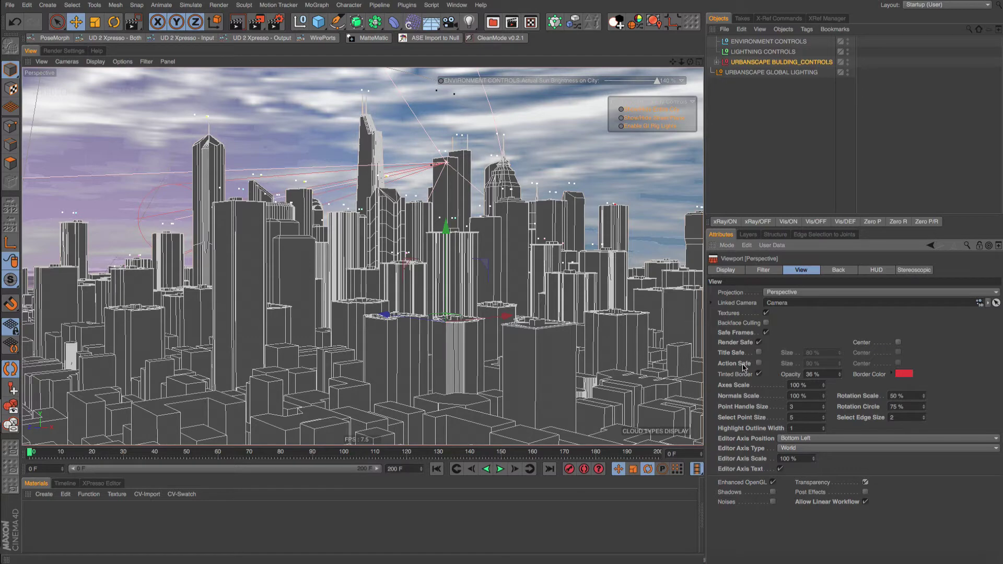
{"action": "left_click", "coordinate": [866, 482]}
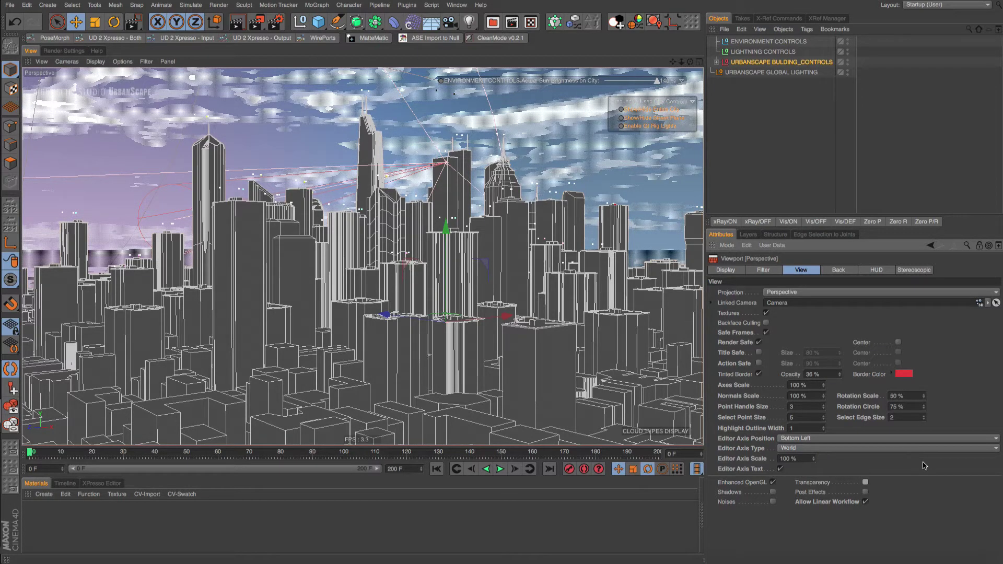
- Test hiding and showing the entire city with Show/Hide Entire City, from both the building controls object and the viewport overlay
{"action": "left_click", "coordinate": [756, 61]}
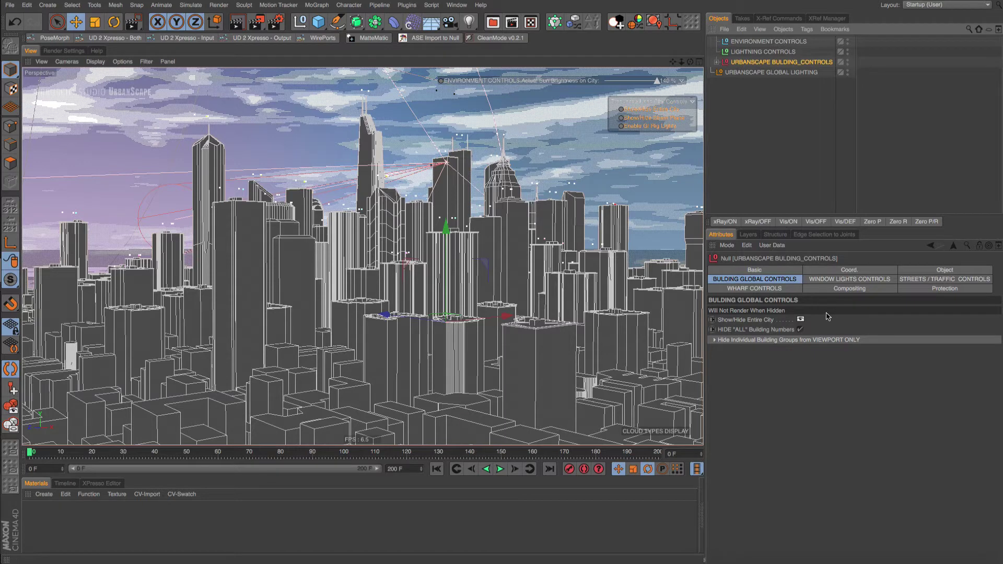
{"action": "left_click", "coordinate": [801, 321]}
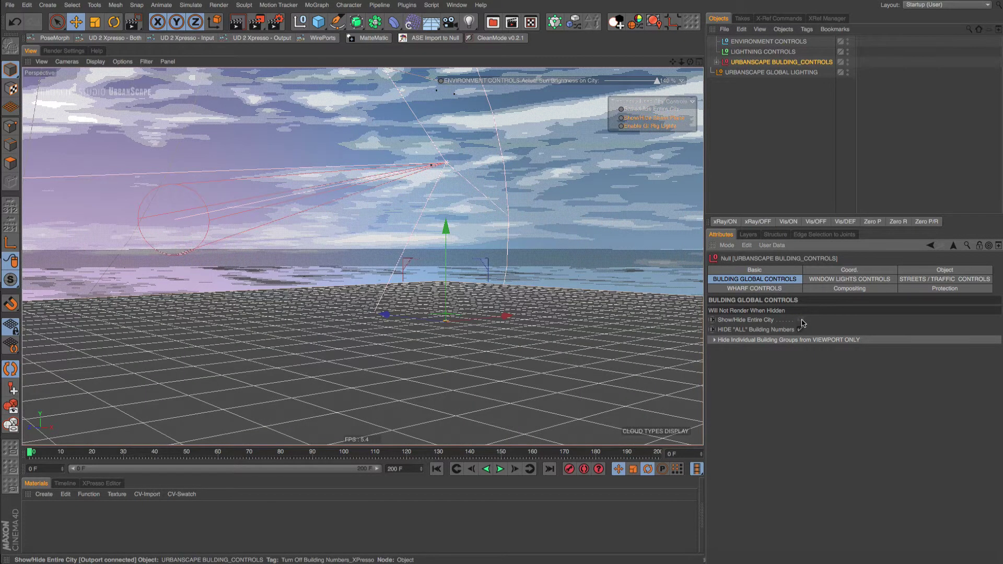
{"action": "left_click", "coordinate": [802, 320]}
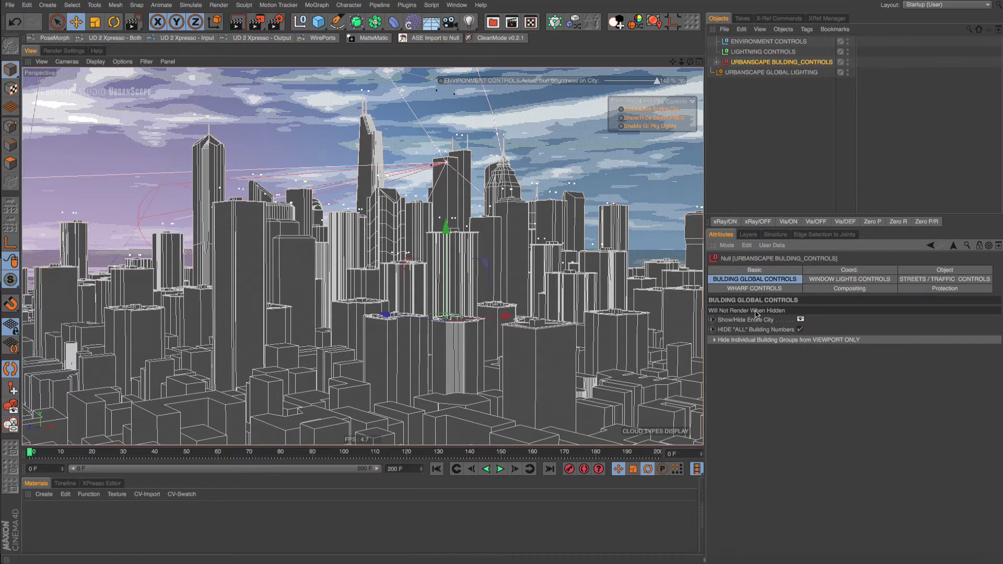
{"action": "left_click", "coordinate": [801, 320]}
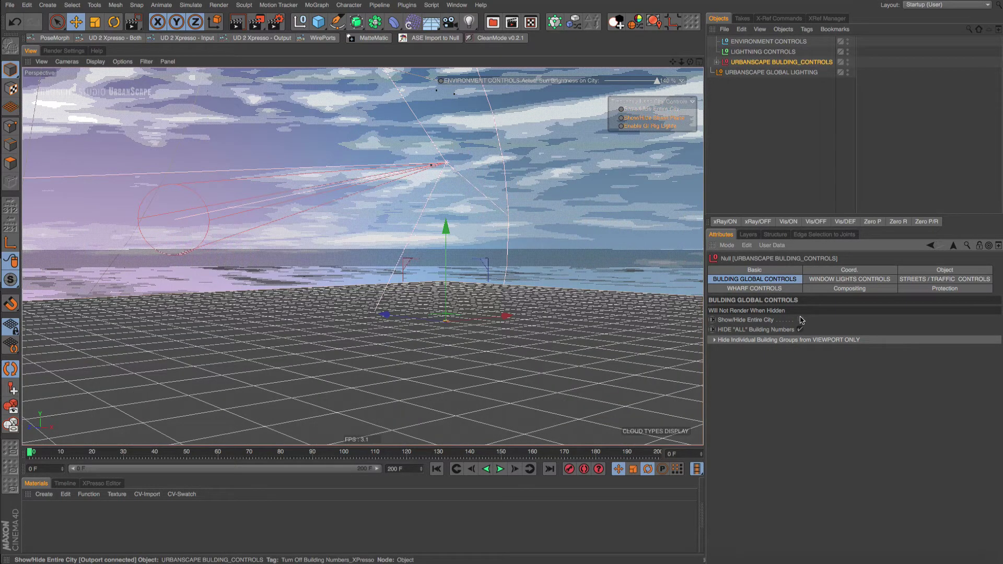
{"action": "left_click", "coordinate": [801, 321]}
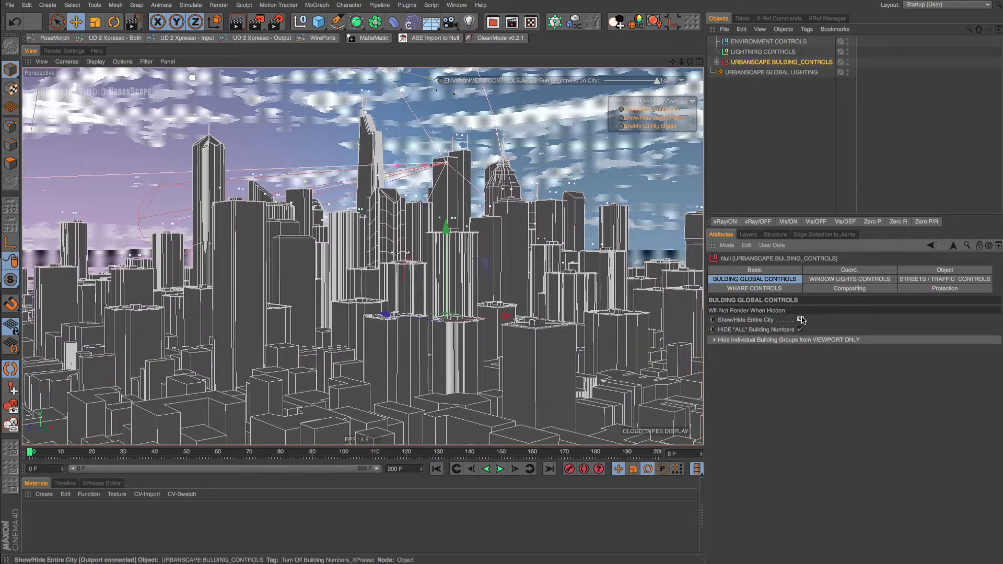
{"action": "left_click", "coordinate": [633, 109]}
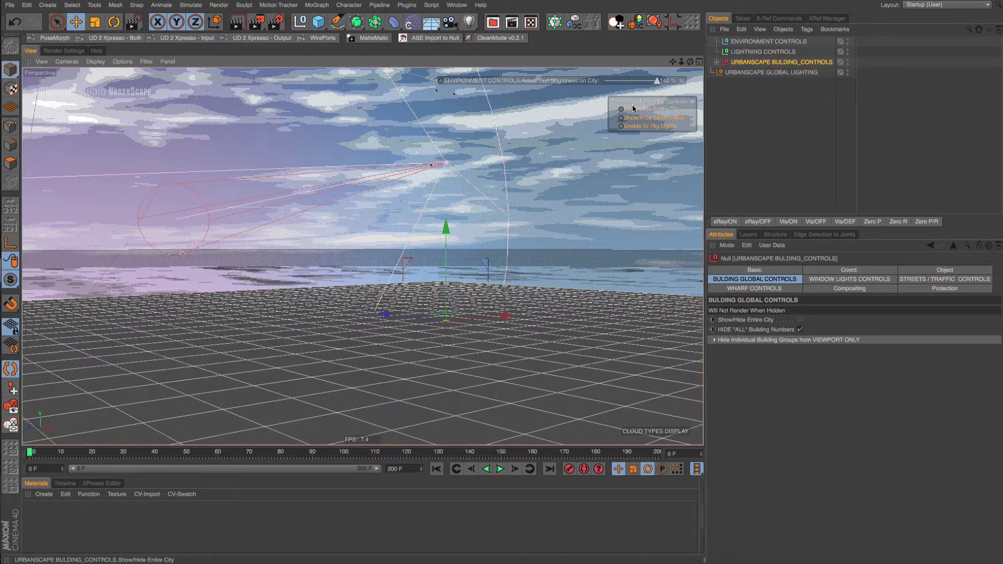
{"action": "left_click", "coordinate": [633, 109]}
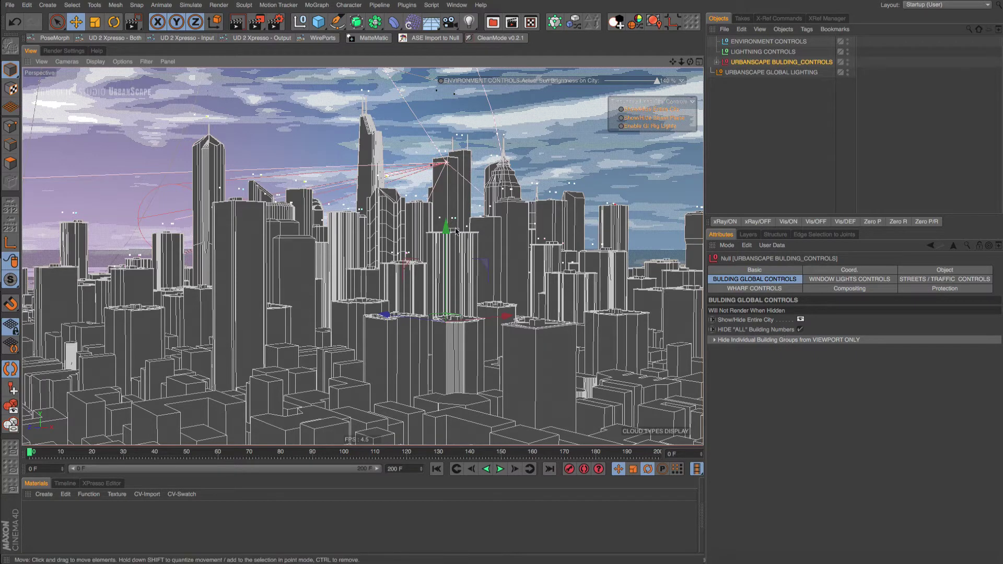
- Turn off HIDE "ALL" Building Numbers in the building global controls and deselect the object
{"action": "left_click", "coordinate": [802, 330]}
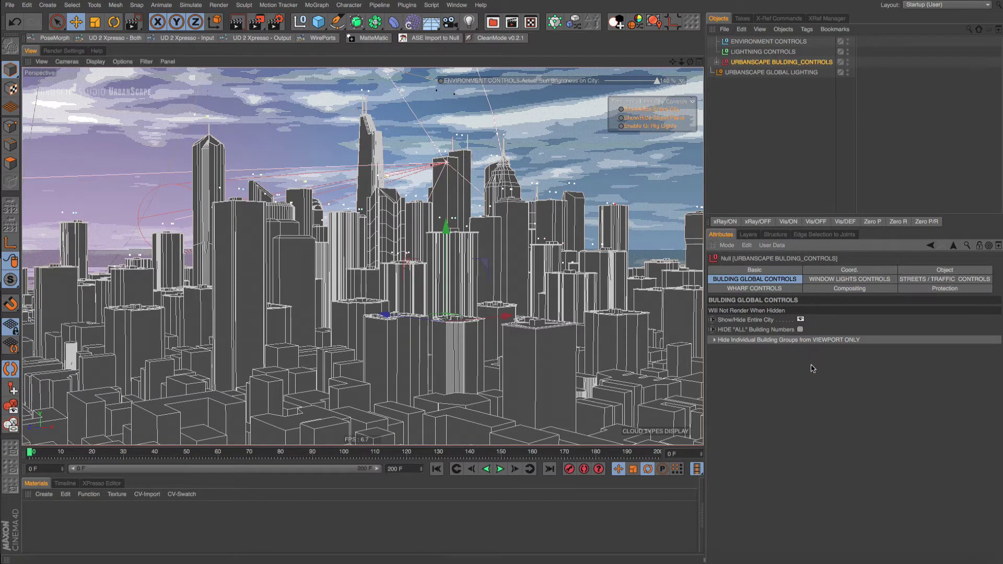
{"action": "left_click", "coordinate": [309, 185]}
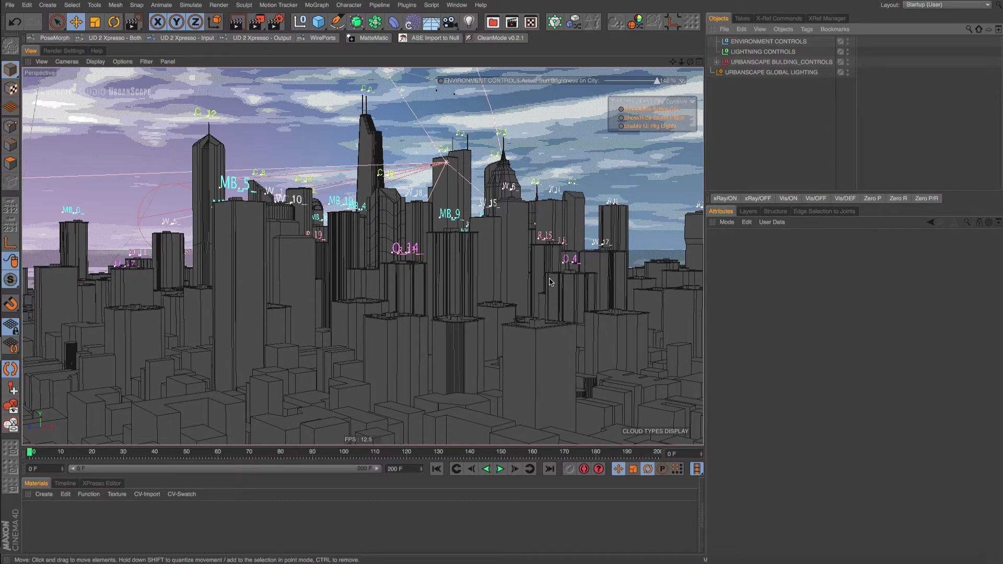
- Add a camera at the current view and lock it with a Protection tag
{"action": "left_click", "coordinate": [450, 23]}
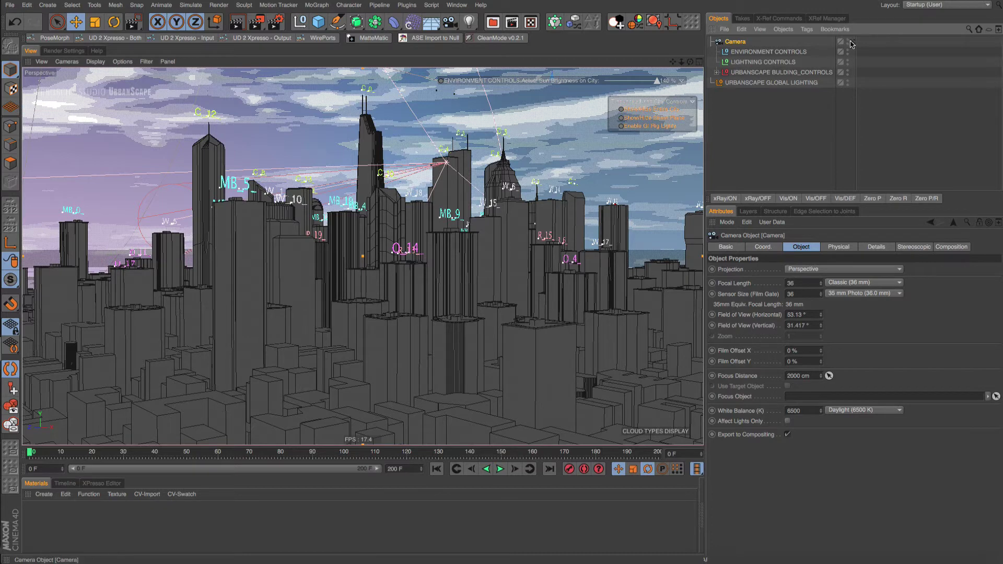
{"action": "right_click", "coordinate": [743, 43]}
{"action": "mouse_move", "coordinate": [792, 47]}
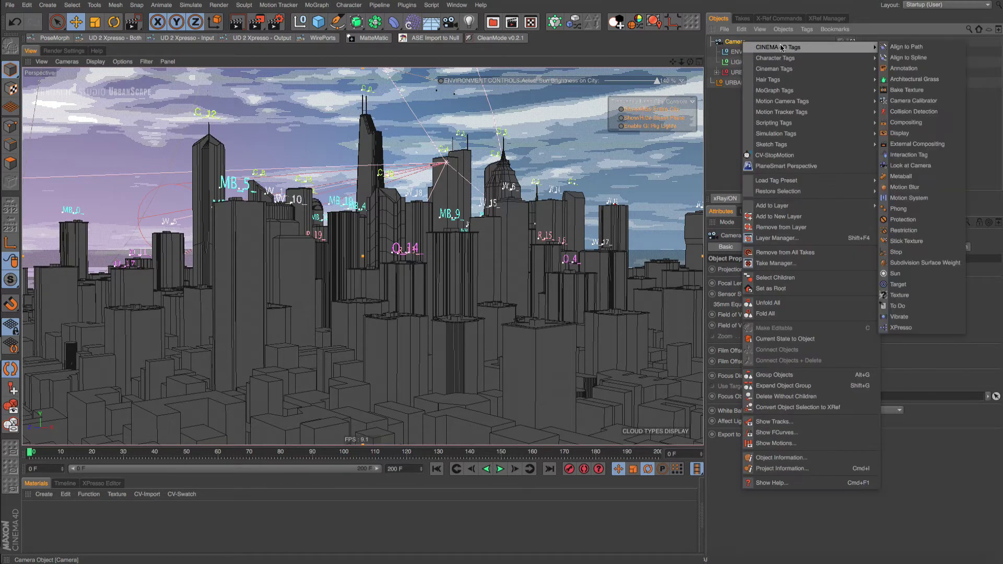
{"action": "left_click", "coordinate": [908, 220]}
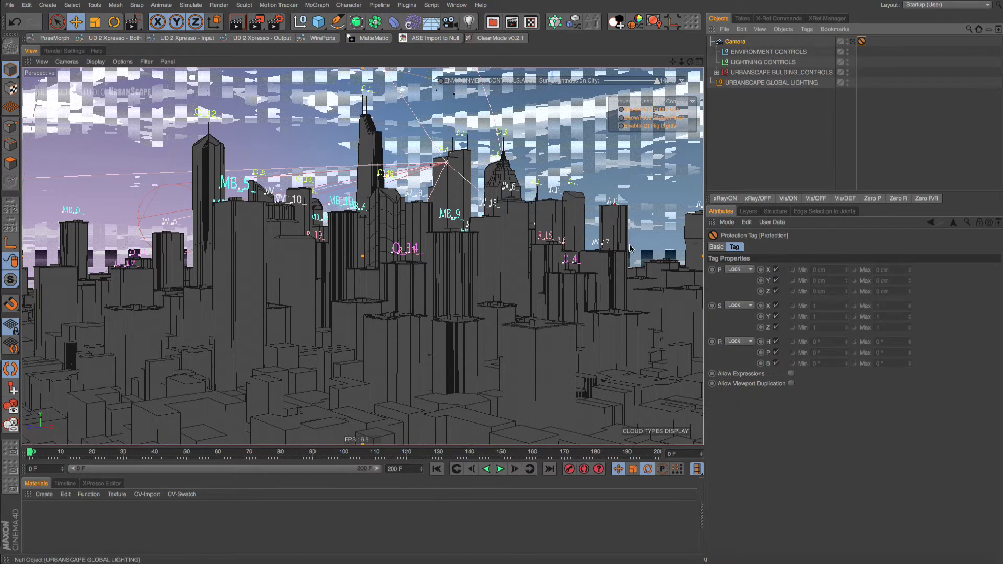
- Examine the numbered buildings from other angles in the free view and compare it with the protected camera's view
{"action": "left_click_drag", "start_coordinate": [439, 342], "coordinate": [477, 337], "text": "alt"}
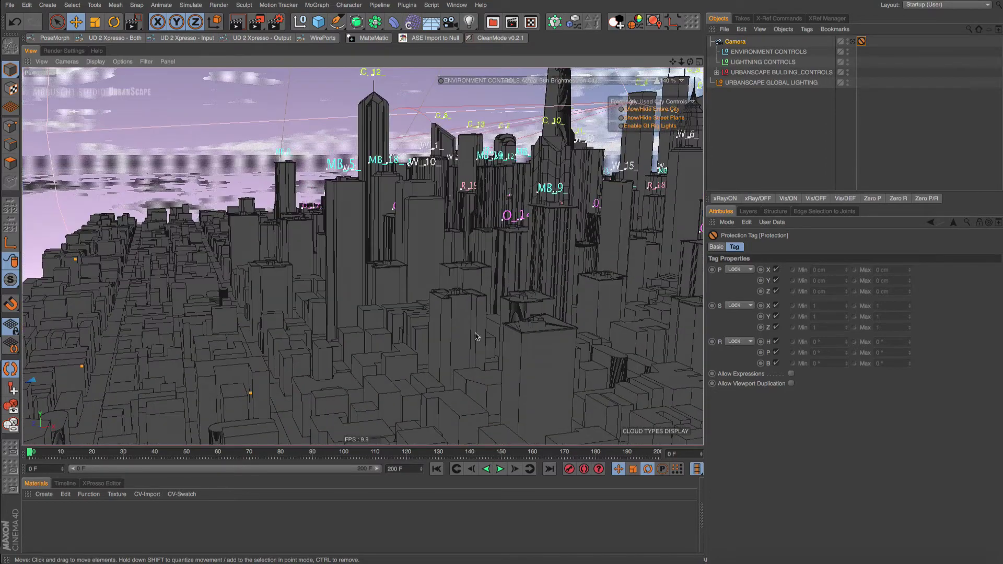
{"action": "left_click_drag", "start_coordinate": [371, 314], "coordinate": [153, 313], "text": "alt"}
{"action": "middle_click_drag", "start_coordinate": [153, 314], "coordinate": [112, 313], "text": "alt"}
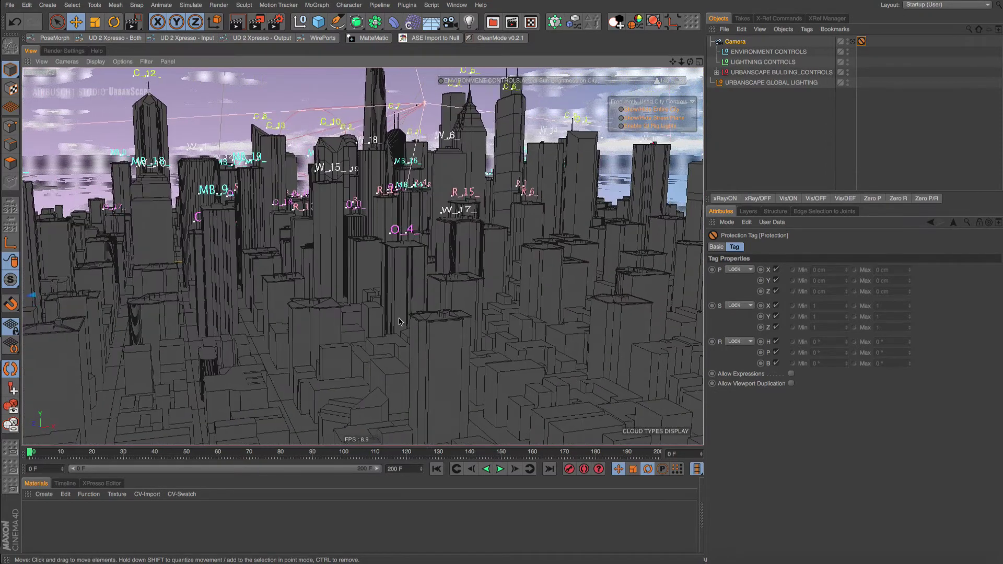
{"action": "left_click_drag", "start_coordinate": [399, 318], "coordinate": [380, 318], "text": "alt"}
{"action": "left_click_drag", "start_coordinate": [541, 287], "coordinate": [432, 288], "text": "alt"}
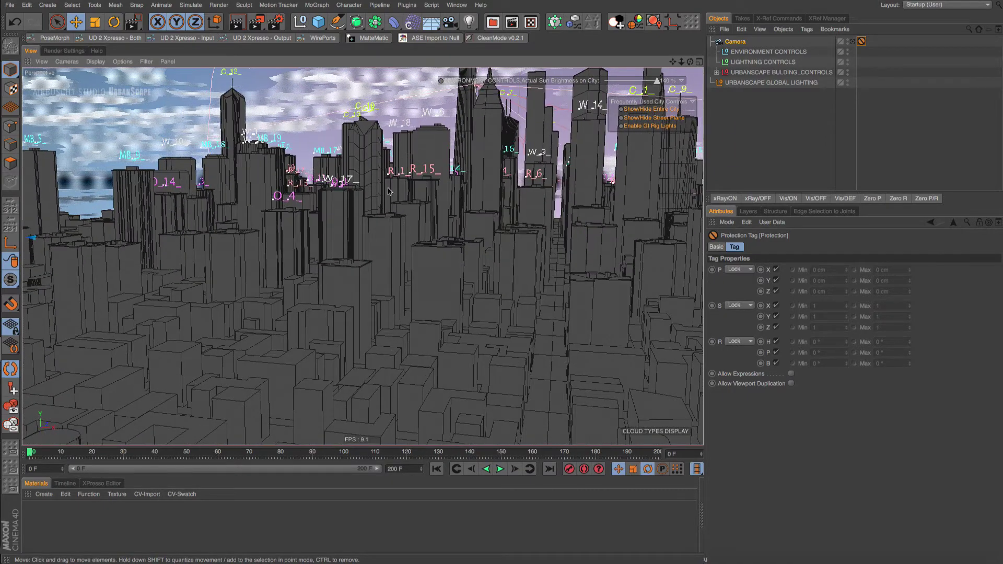
{"action": "left_click", "coordinate": [854, 41]}
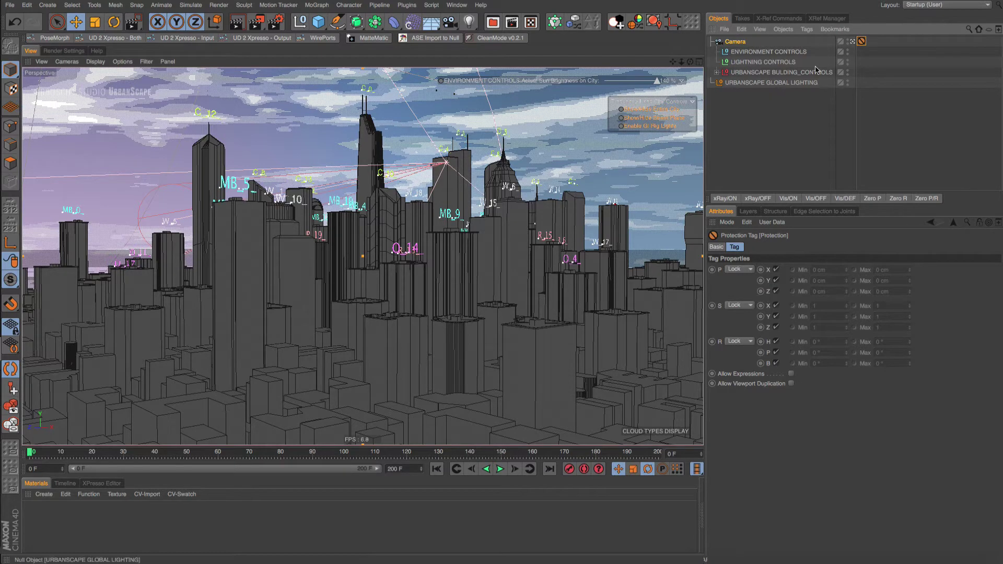
{"action": "left_click", "coordinate": [853, 42]}
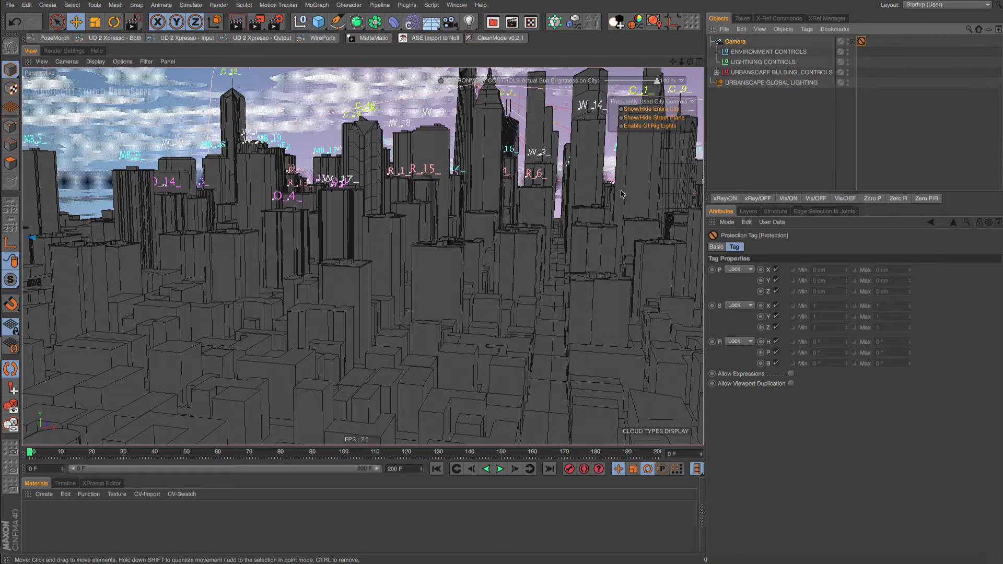
{"action": "left_click", "coordinate": [853, 42]}
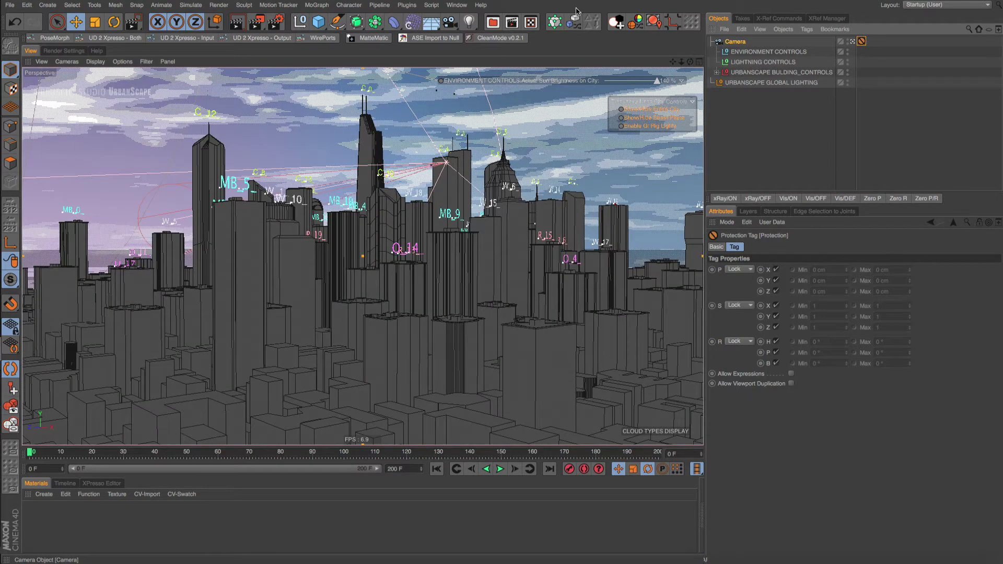
- Add a second camera and nest it under the protected camera
{"action": "left_click", "coordinate": [451, 23]}
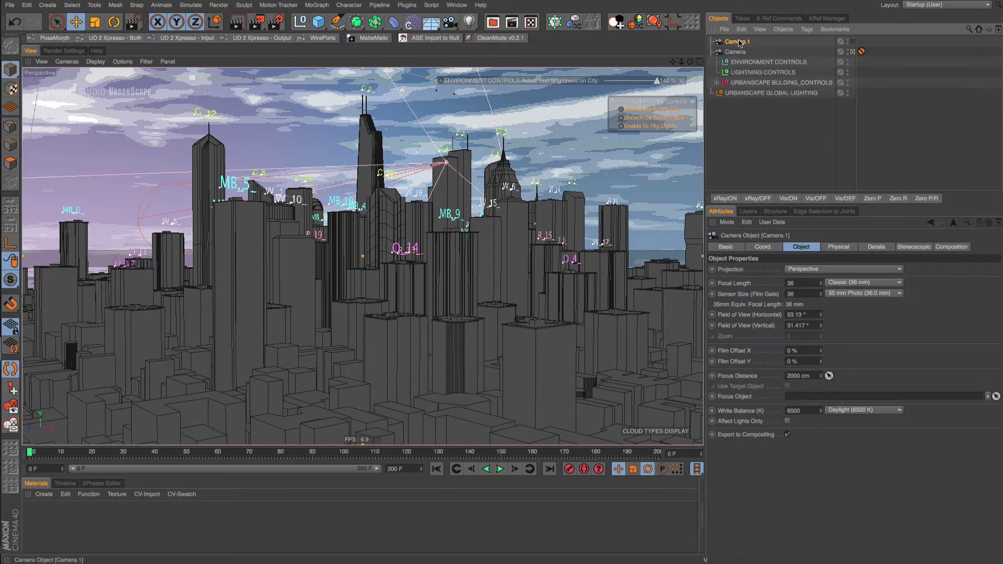
{"action": "left_click_drag", "start_coordinate": [737, 41], "coordinate": [738, 56]}
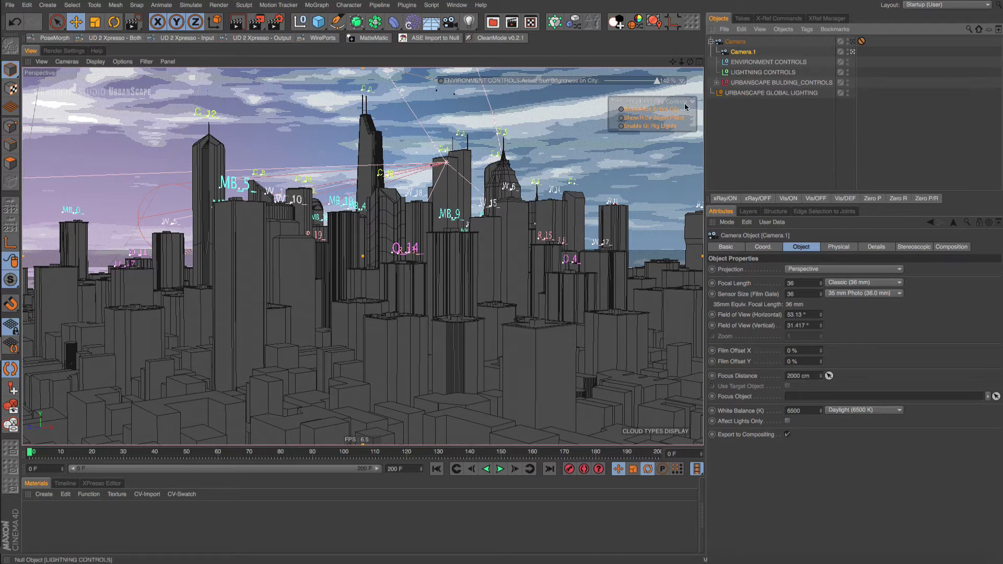
- Move the second camera close in among the buildings near MB_19 and compare its view with the protected camera's view
{"action": "scroll", "coordinate": [336, 205], "scroll_direction": "up", "scroll_amount": 2}
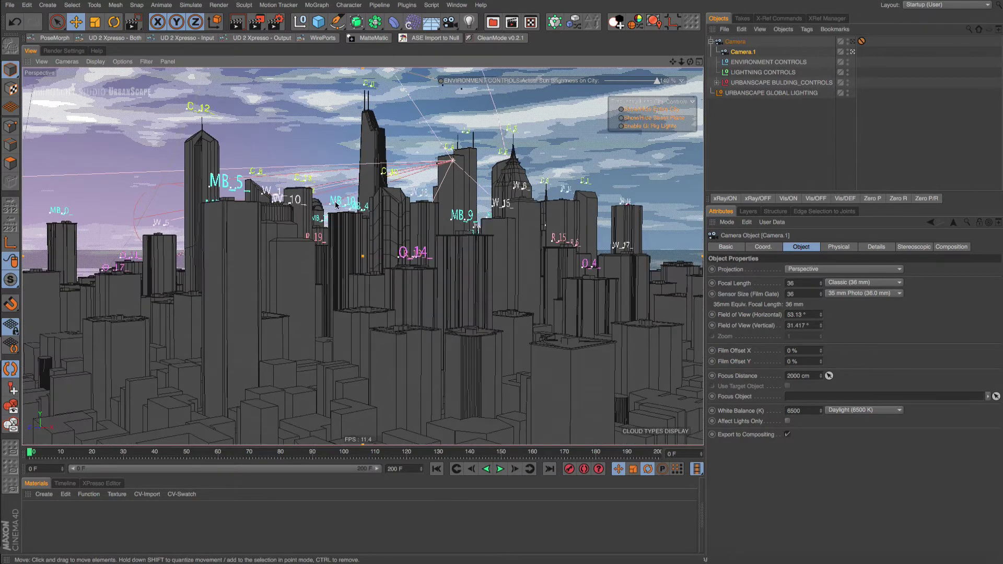
{"action": "scroll", "coordinate": [336, 205], "scroll_direction": "up", "scroll_amount": 6}
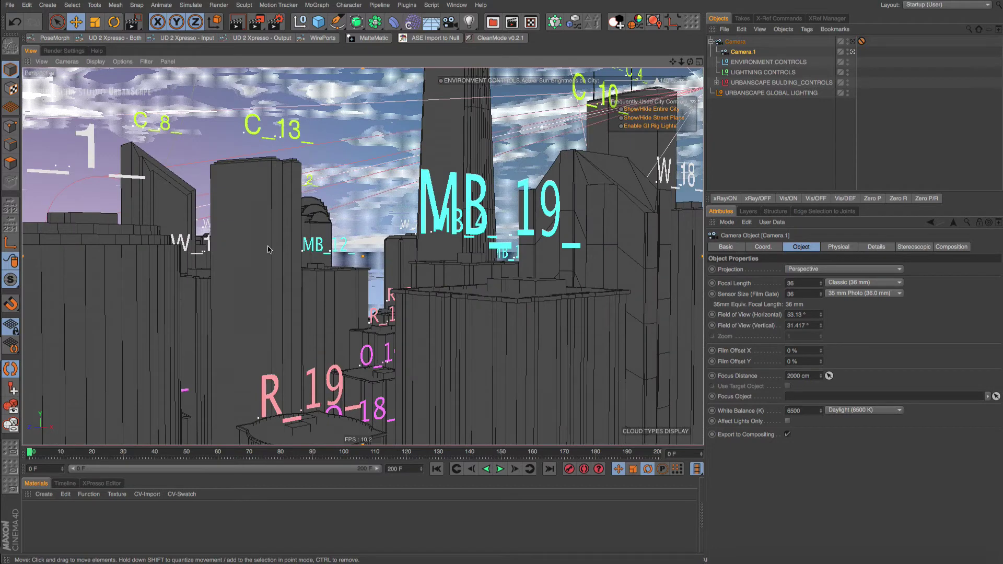
{"action": "scroll", "coordinate": [268, 249], "scroll_direction": "down", "scroll_amount": 4}
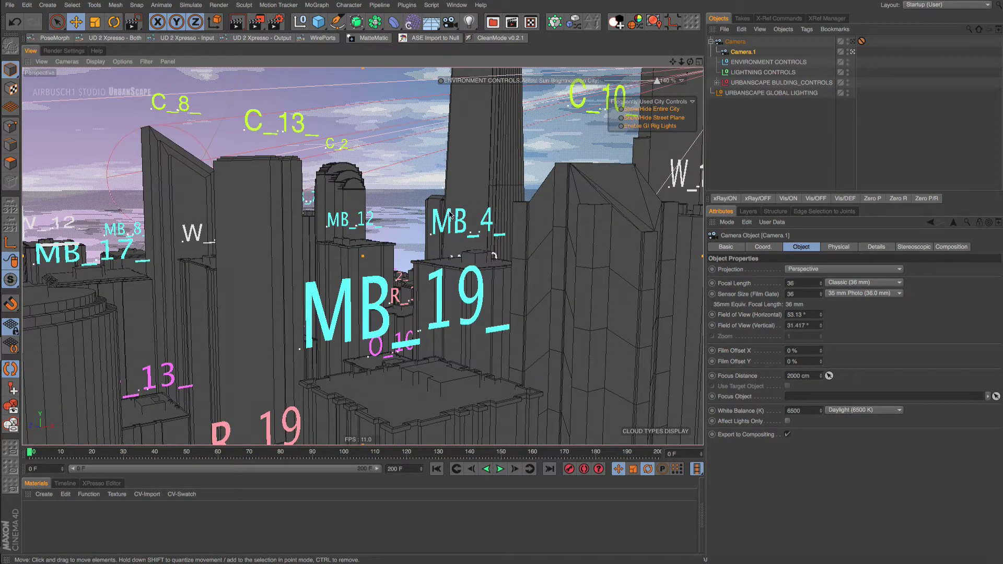
{"action": "left_click", "coordinate": [853, 42]}
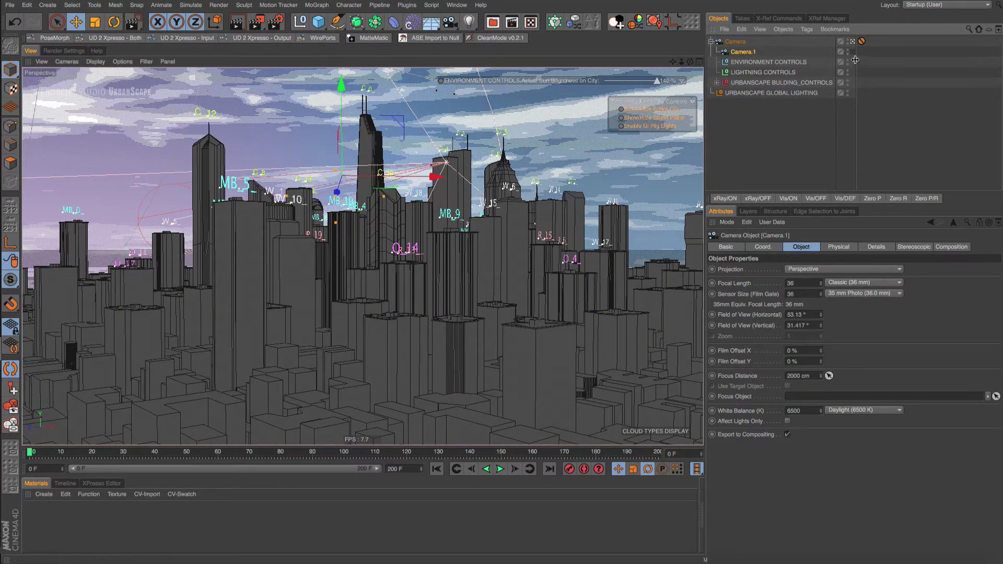
{"action": "left_click", "coordinate": [853, 51]}
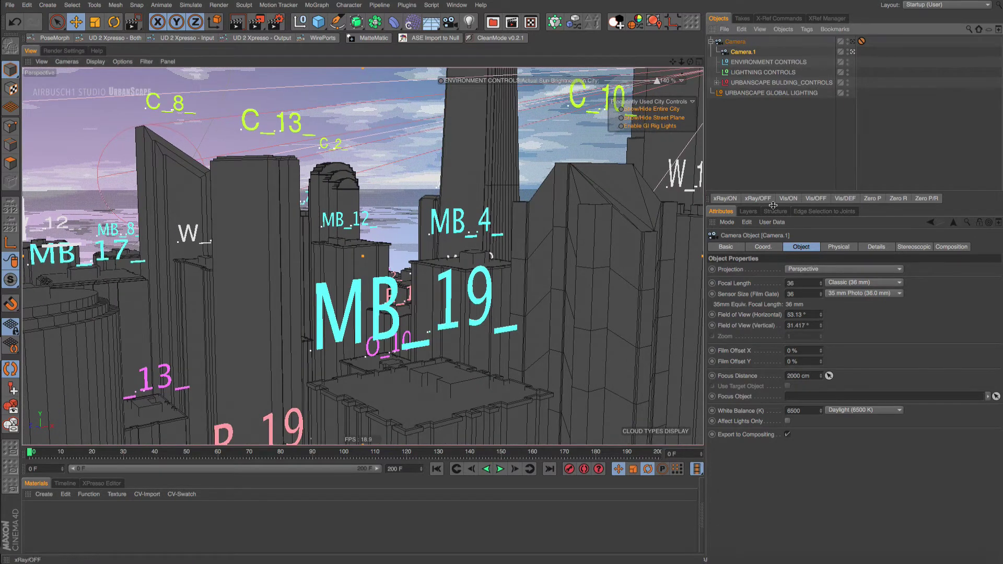
- Reset the second camera's Y and Z position to 0 cm
{"action": "left_click", "coordinate": [764, 247]}
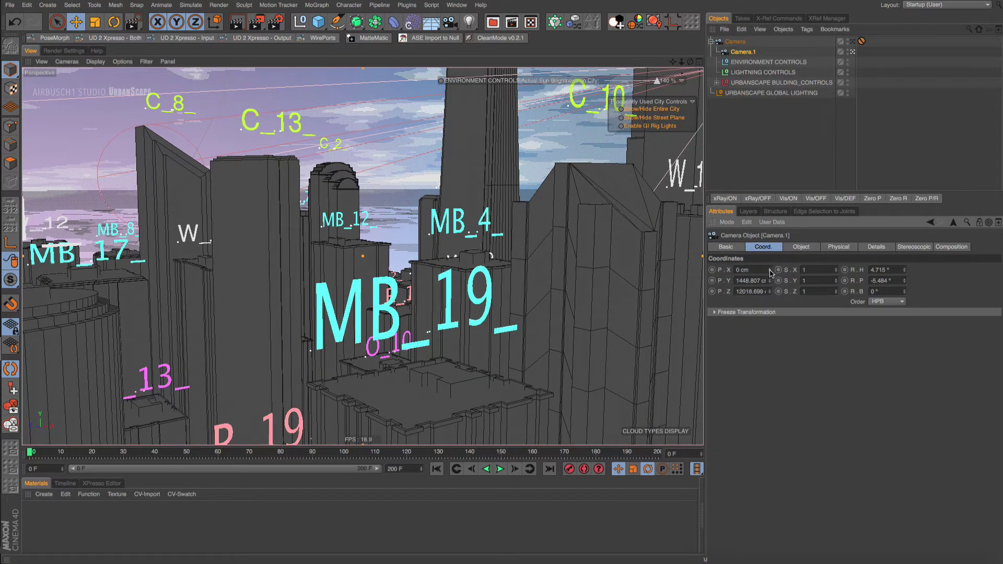
{"action": "right_click", "coordinate": [770, 282]}
{"action": "right_click", "coordinate": [770, 292]}
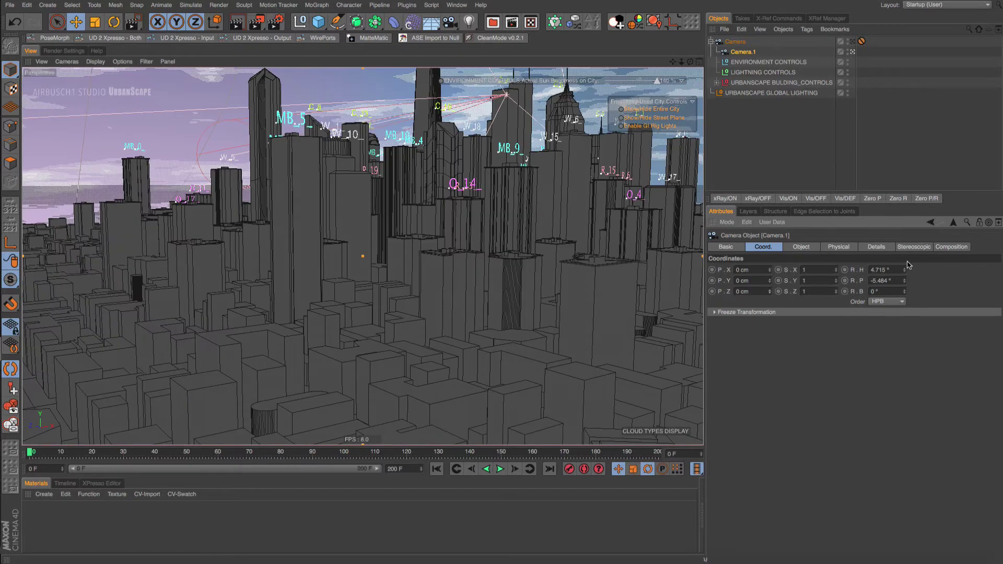
- Reset the second camera's heading and pitch rotation to their defaults
{"action": "right_click", "coordinate": [904, 269]}
{"action": "right_click", "coordinate": [905, 281]}
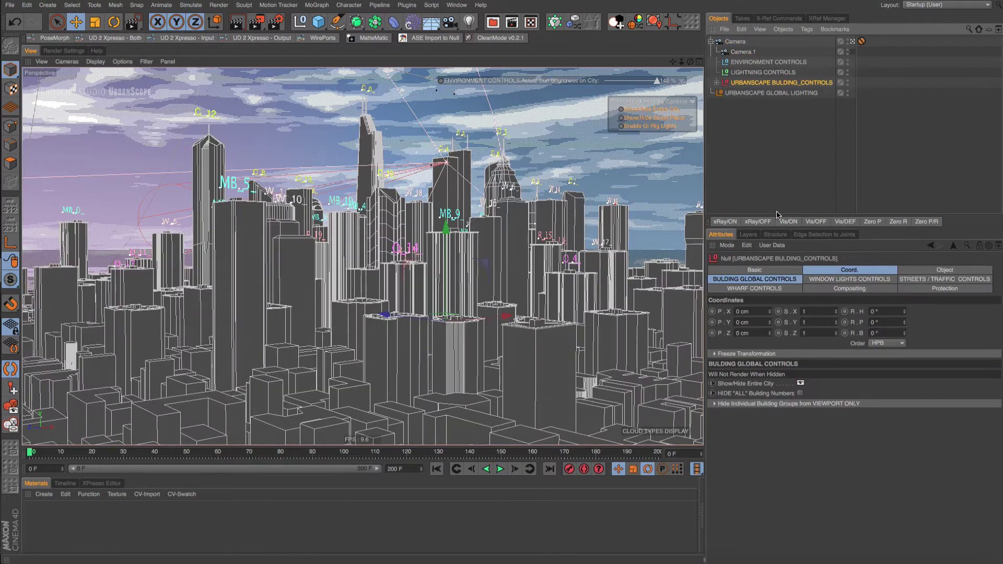
- Open the individual building group visibility options of URBANSCAPE BULDING_CONTROLS and toggle Outskirts_Buildings off and on again
{"action": "left_click_drag", "start_coordinate": [778, 214], "coordinate": [776, 192]}
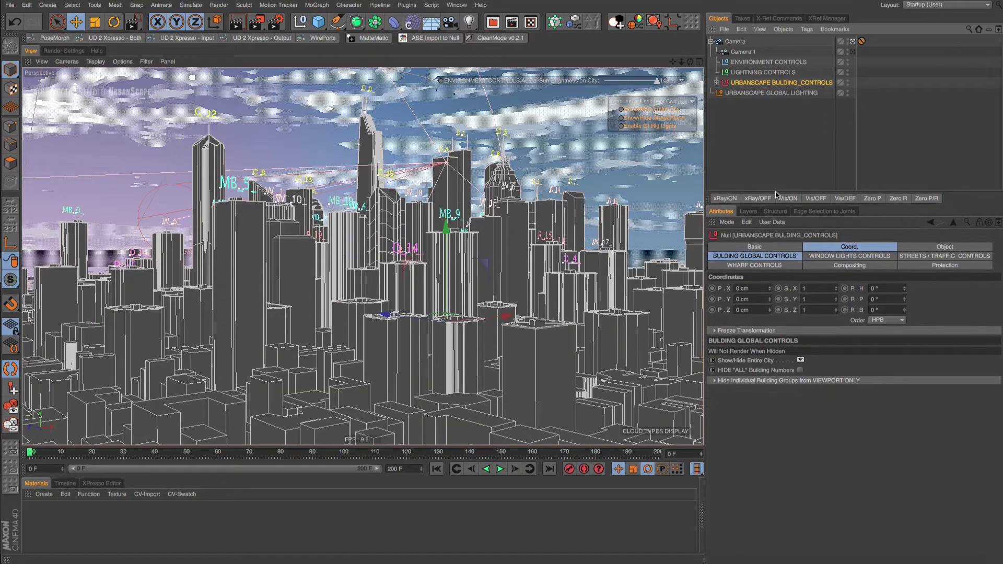
{"action": "left_click", "coordinate": [762, 257]}
{"action": "left_click", "coordinate": [715, 317]}
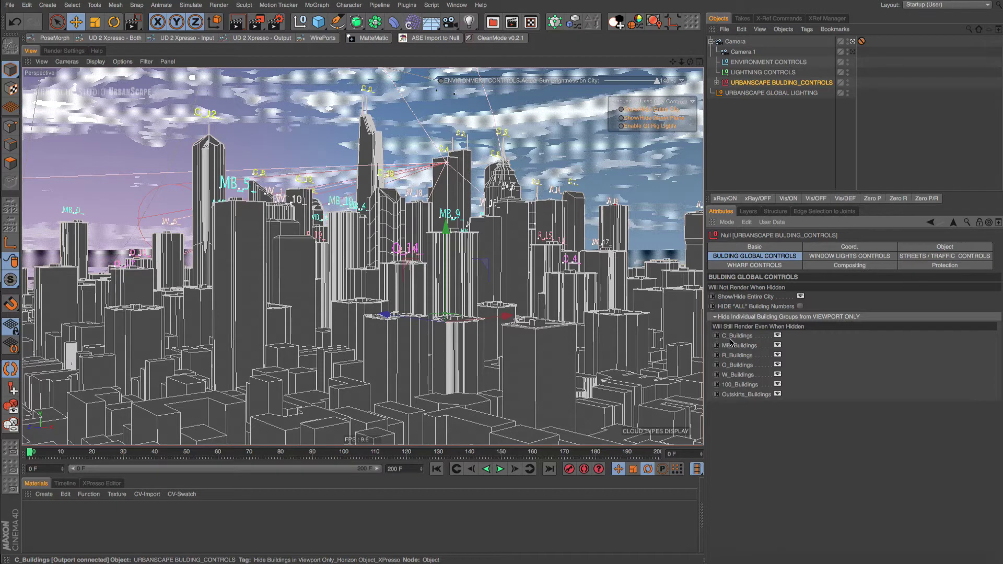
{"action": "left_click", "coordinate": [777, 395]}
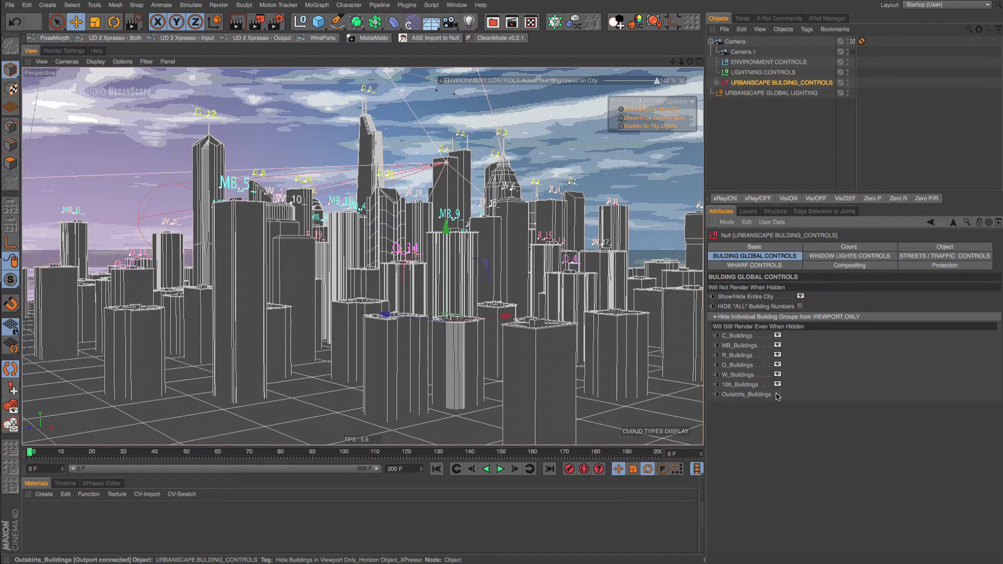
{"action": "left_click", "coordinate": [777, 394]}
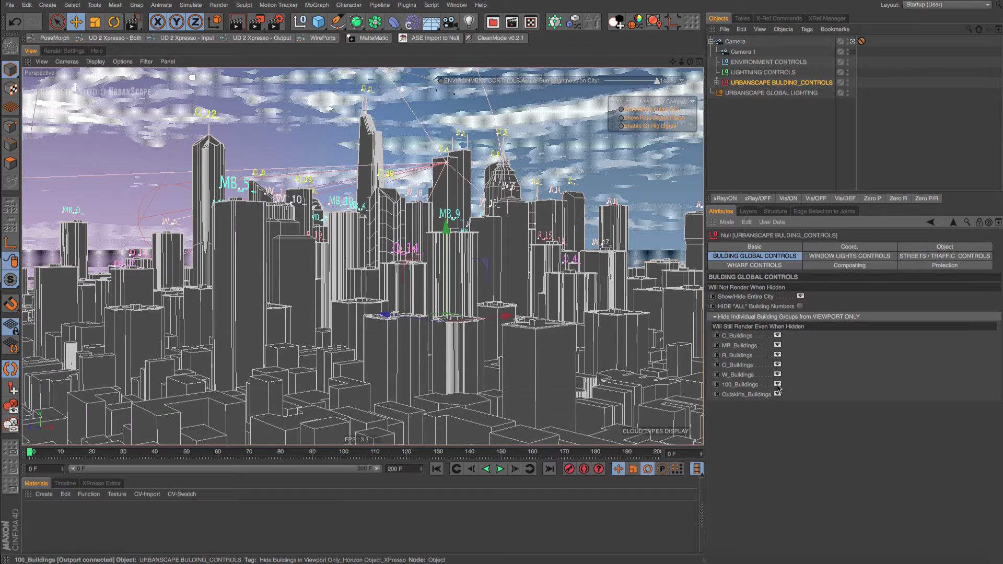
- Hide the 100_, W_, O_ and R_Buildings groups in the viewport and inspect the remaining skyline
{"action": "left_click", "coordinate": [777, 384]}
{"action": "left_click", "coordinate": [777, 375]}
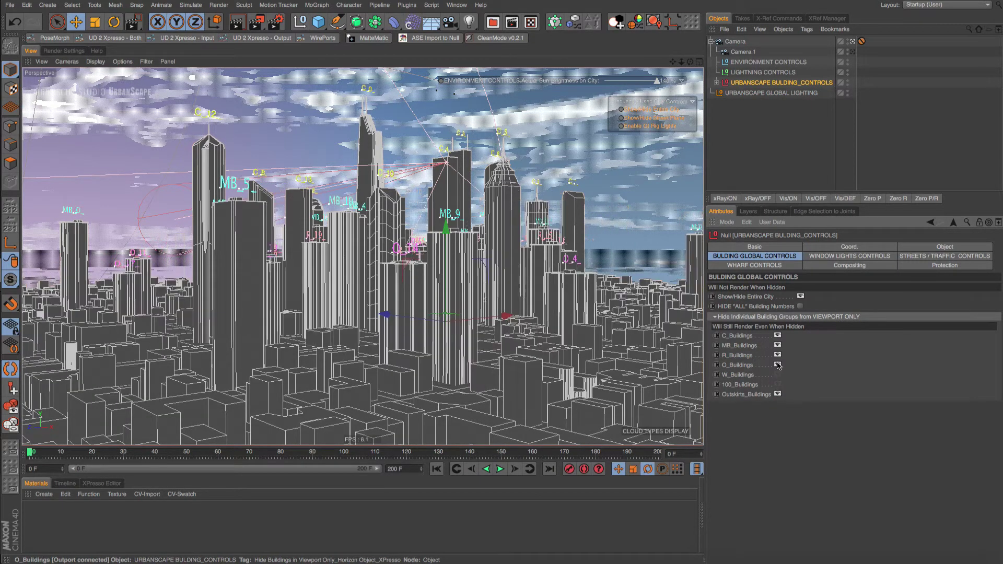
{"action": "left_click", "coordinate": [778, 365]}
{"action": "left_click", "coordinate": [777, 356]}
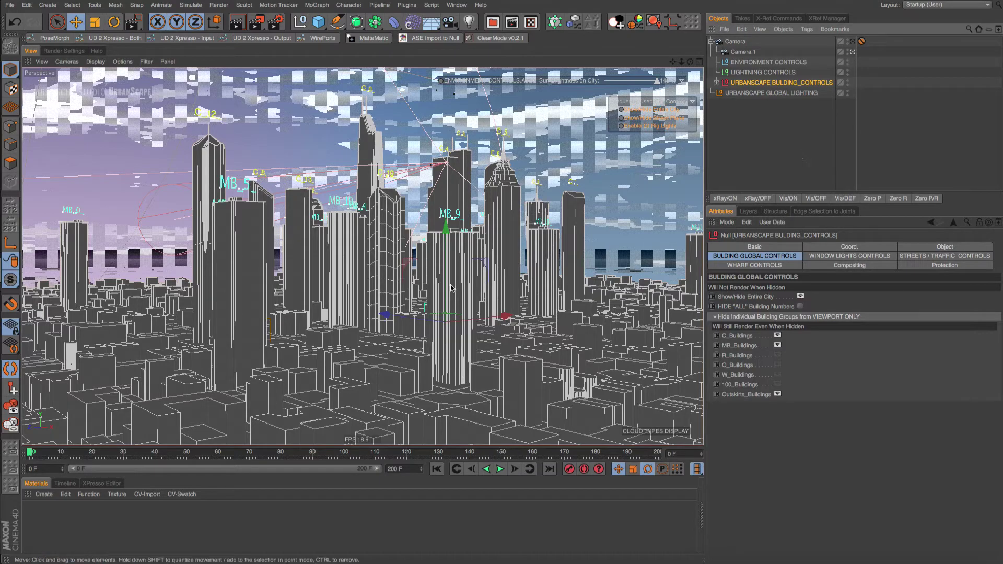
{"action": "scroll", "coordinate": [385, 342], "scroll_direction": "down", "scroll_amount": 3}
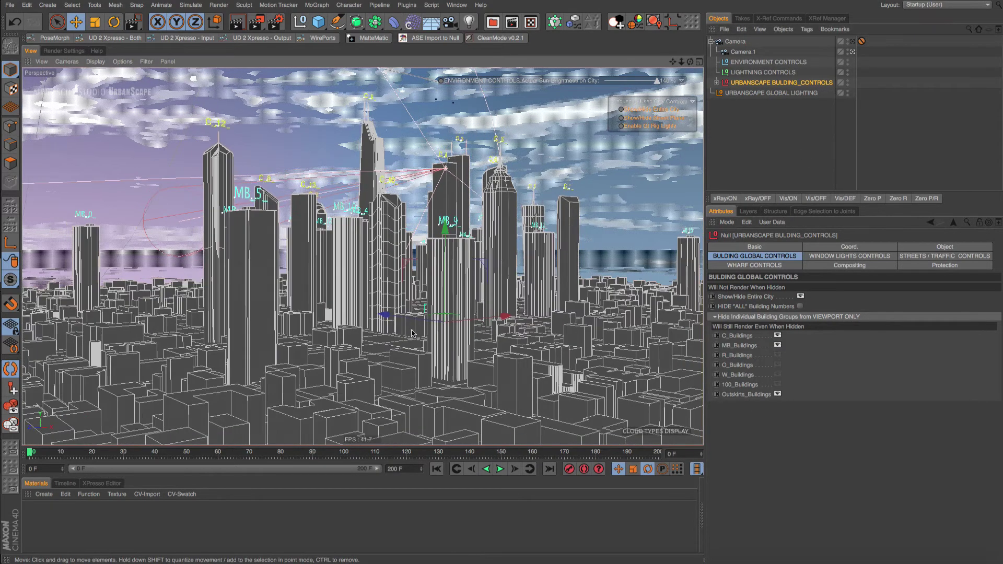
{"action": "scroll", "coordinate": [384, 342], "scroll_direction": "up", "scroll_amount": 5}
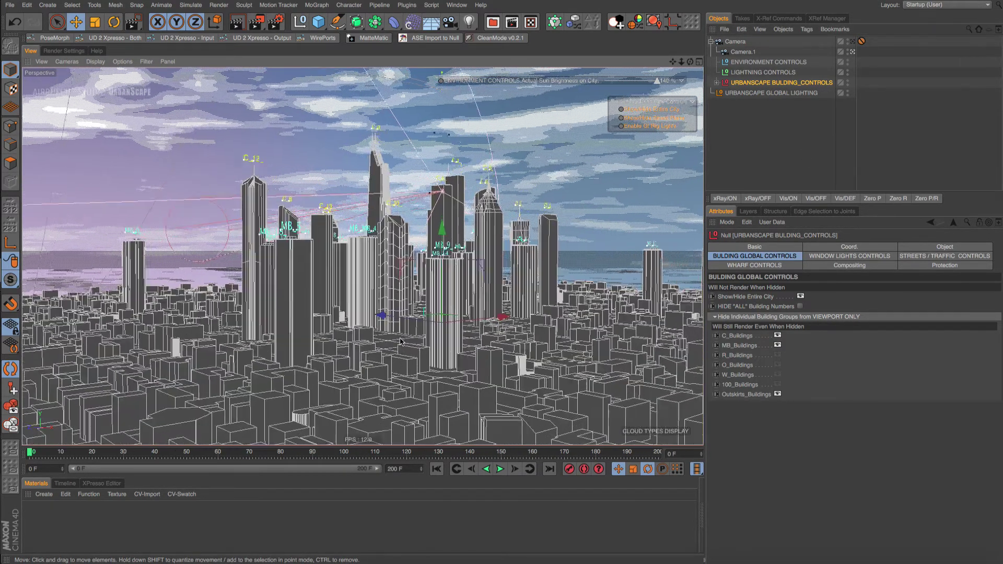
{"action": "scroll", "coordinate": [420, 338], "scroll_direction": "up", "scroll_amount": 4}
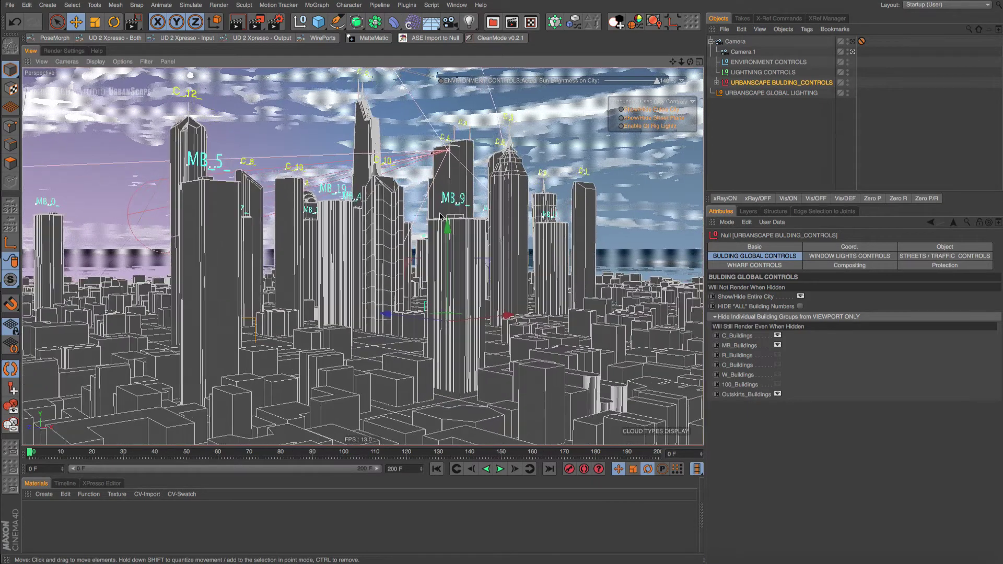
- Hide the Outskirts_Buildings group to view the towers alone, and show the 100_Buildings and Outskirts_Buildings groups again
{"action": "left_click", "coordinate": [778, 394]}
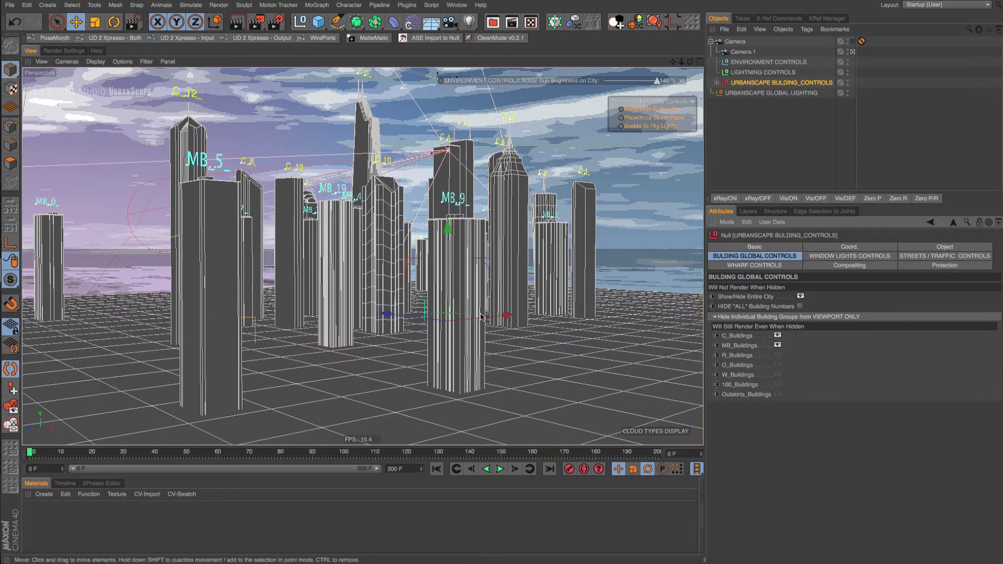
{"action": "mouse_move", "coordinate": [466, 319]}
{"action": "left_mouse_down", "text": "alt"}
{"action": "mouse_move", "coordinate": [455, 307]}
{"action": "mouse_move", "coordinate": [474, 322]}
{"action": "left_mouse_up", "text": "alt"}
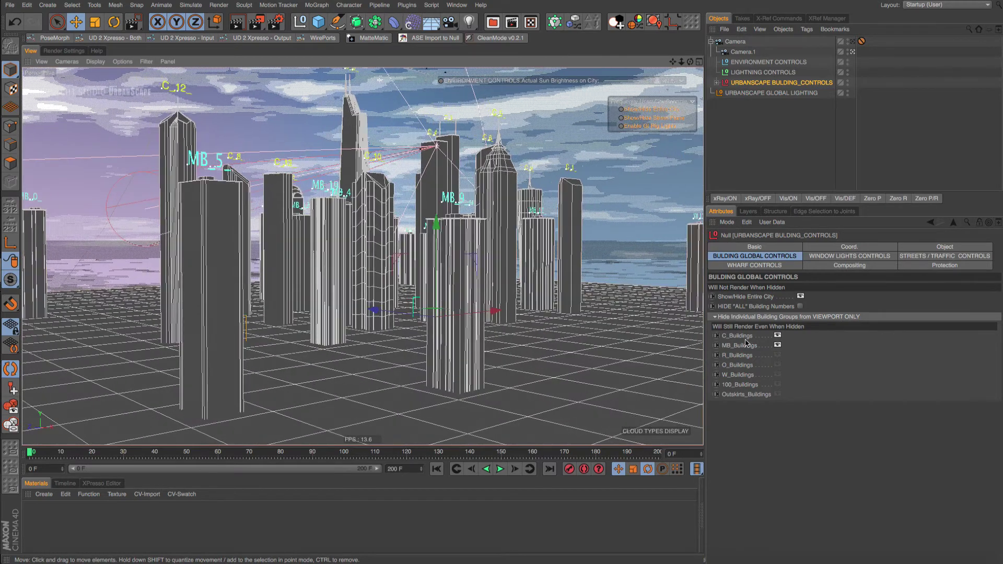
{"action": "left_click", "coordinate": [778, 385]}
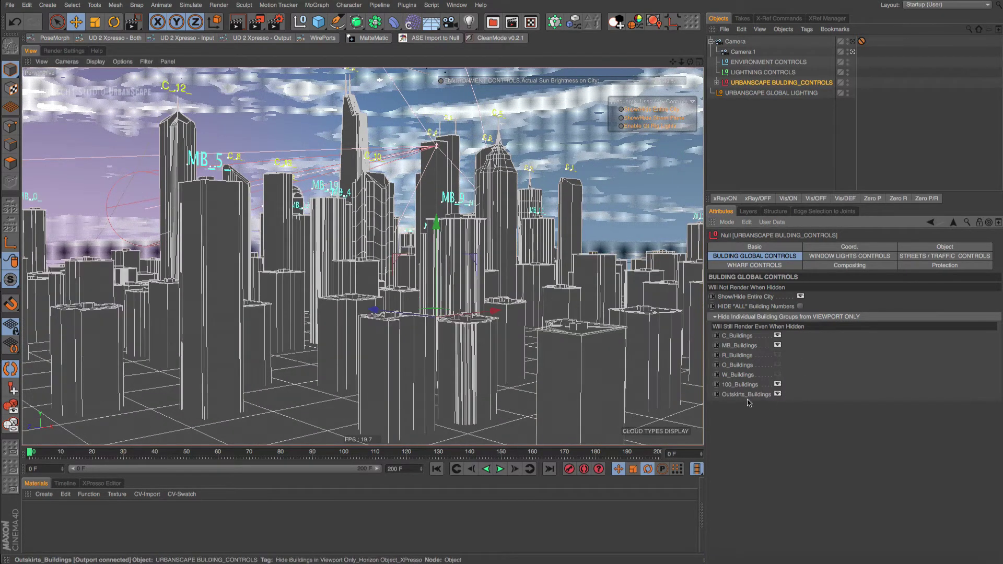
{"action": "left_click", "coordinate": [777, 394]}
{"action": "left_click_drag", "start_coordinate": [416, 306], "coordinate": [387, 314], "text": "alt"}
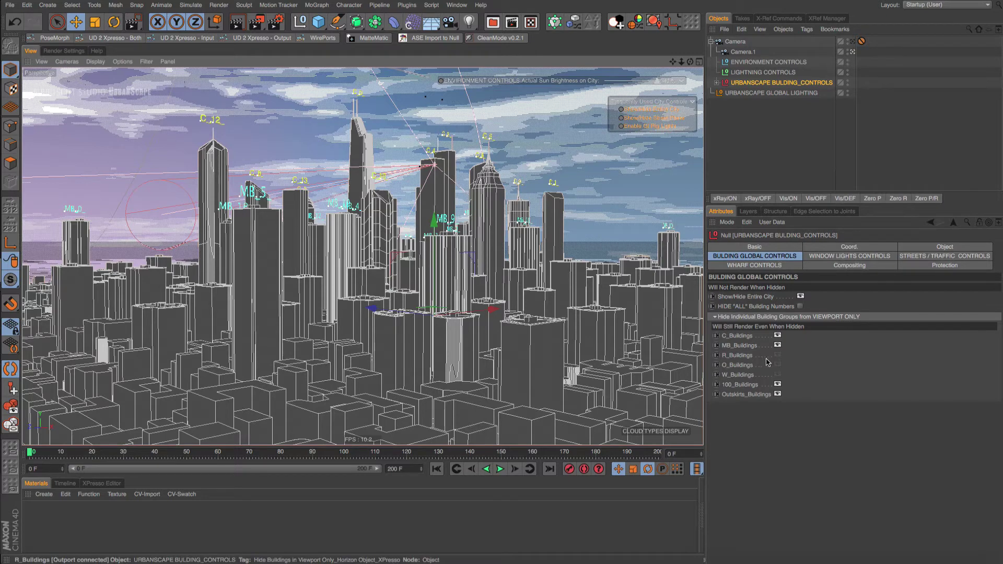
- Hide the C_, MB_, 100_ and Outskirts_Buildings groups in the viewport
{"action": "left_click", "coordinate": [778, 335]}
{"action": "left_click", "coordinate": [778, 345]}
{"action": "left_click", "coordinate": [777, 385]}
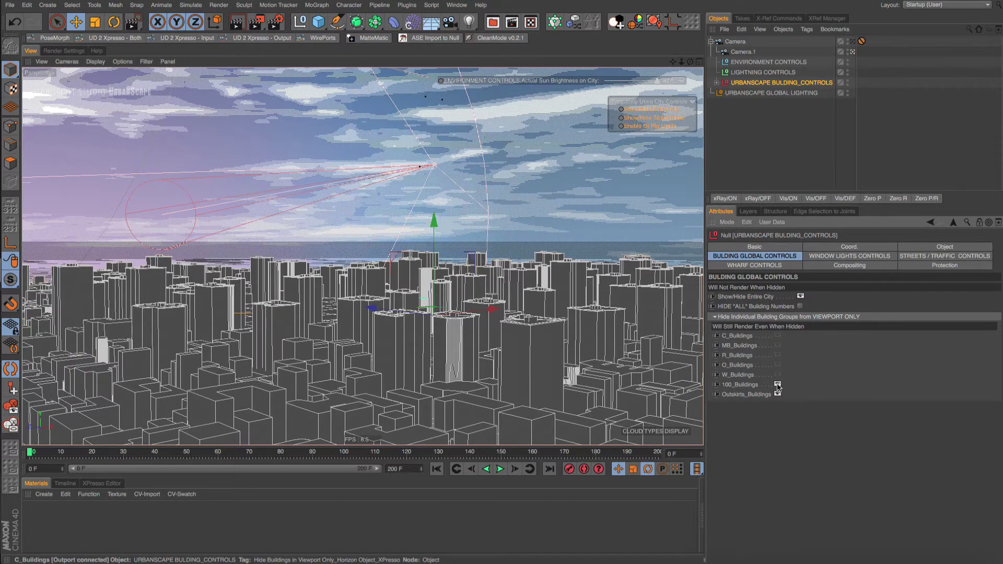
{"action": "left_click", "coordinate": [778, 394]}
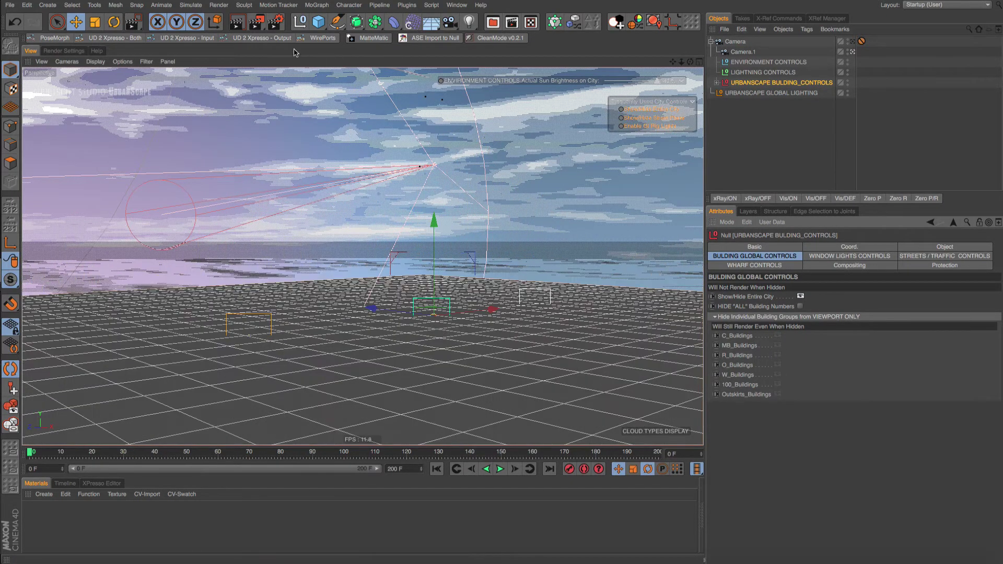
- Render a central region of the emptied viewport and toggle the Show/Hide Entire City option
{"action": "left_click", "coordinate": [273, 23]}
{"action": "left_click", "coordinate": [280, 35]}
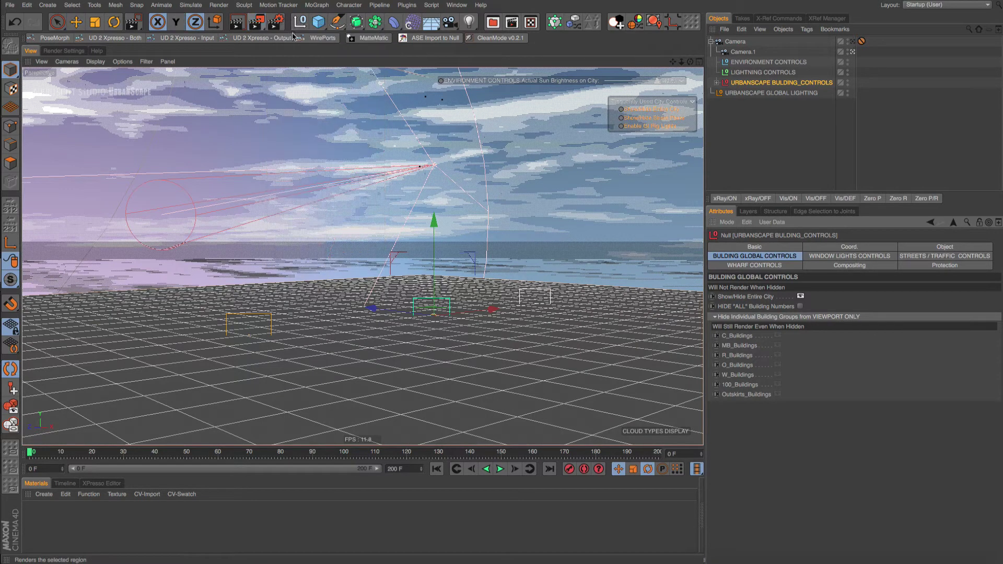
{"action": "left_click_drag", "start_coordinate": [267, 148], "coordinate": [563, 472]}
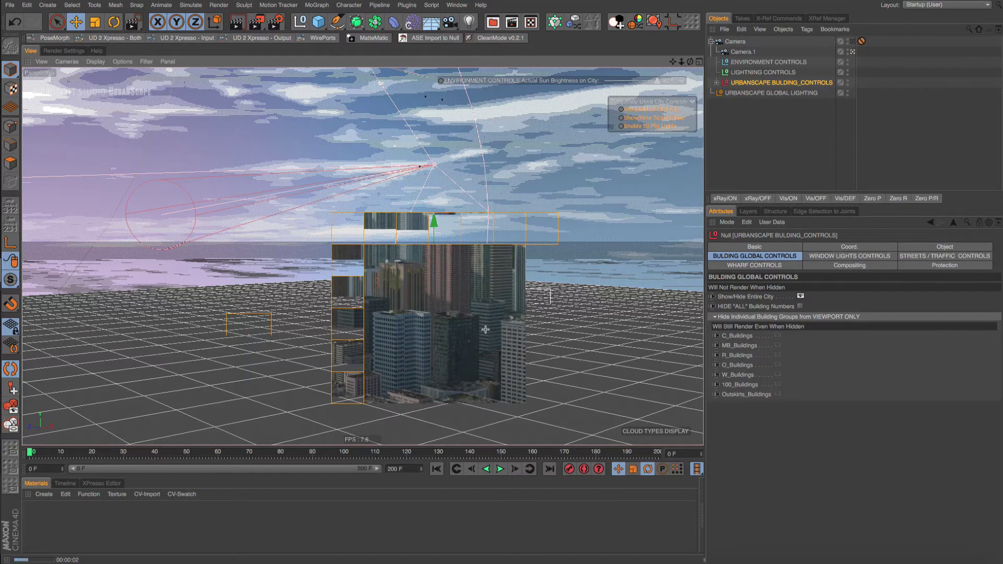
{"action": "left_click", "coordinate": [801, 296]}
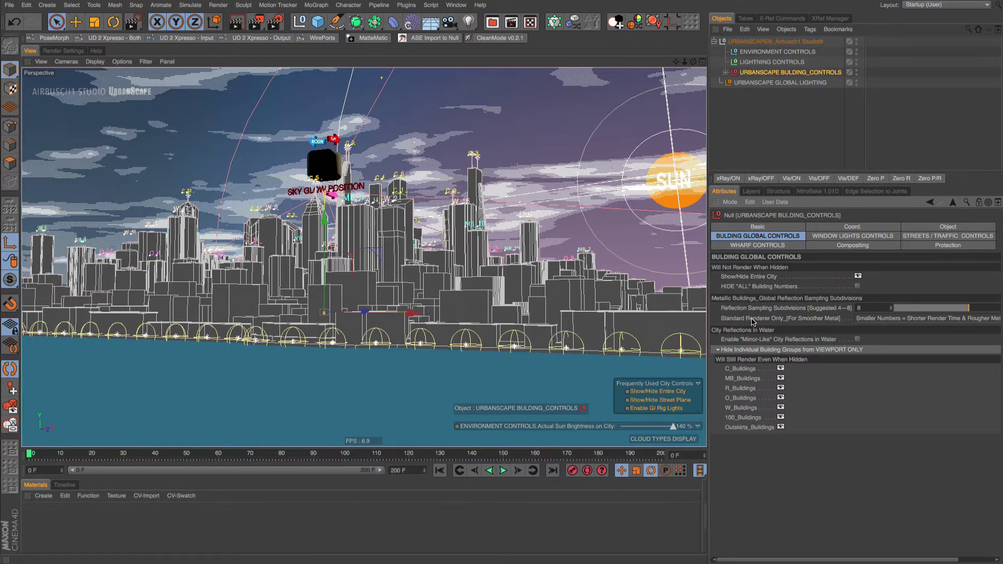
- Change the renderer from Standard to Physical in the render settings and check its sampler options
{"action": "left_click", "coordinate": [62, 51]}
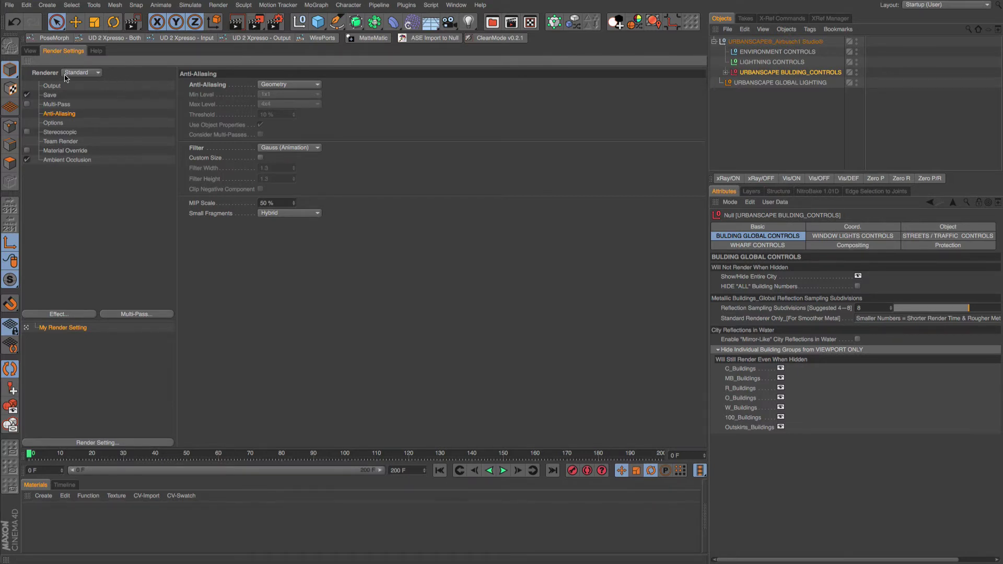
{"action": "left_click", "coordinate": [98, 74]}
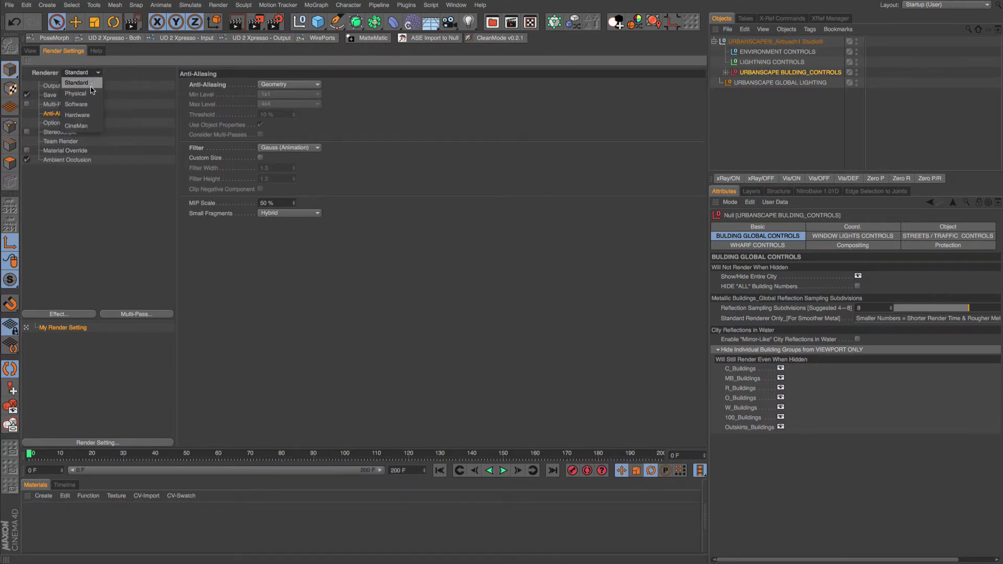
{"action": "left_click", "coordinate": [76, 93]}
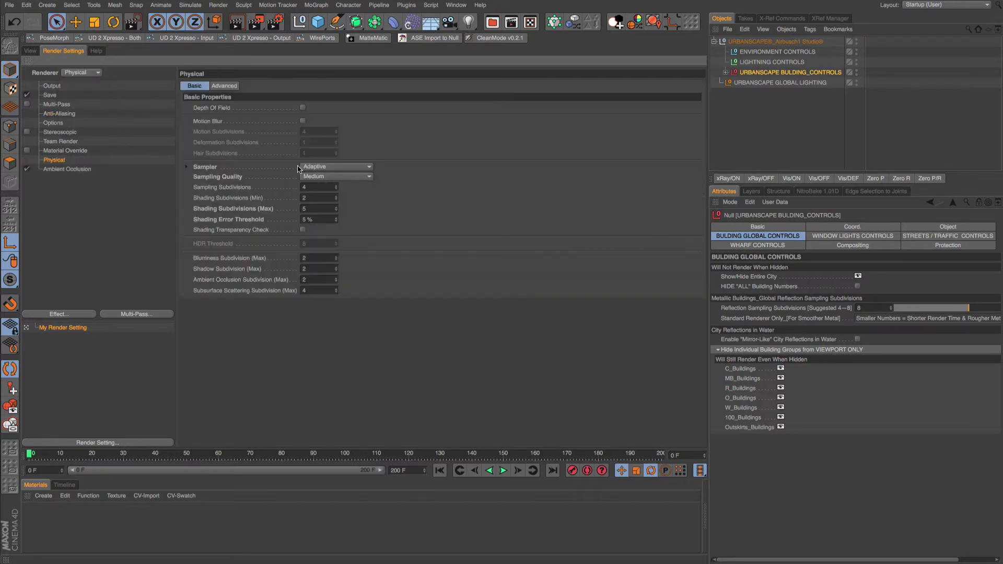
{"action": "left_click", "coordinate": [316, 168]}
{"action": "left_click", "coordinate": [550, 174]}
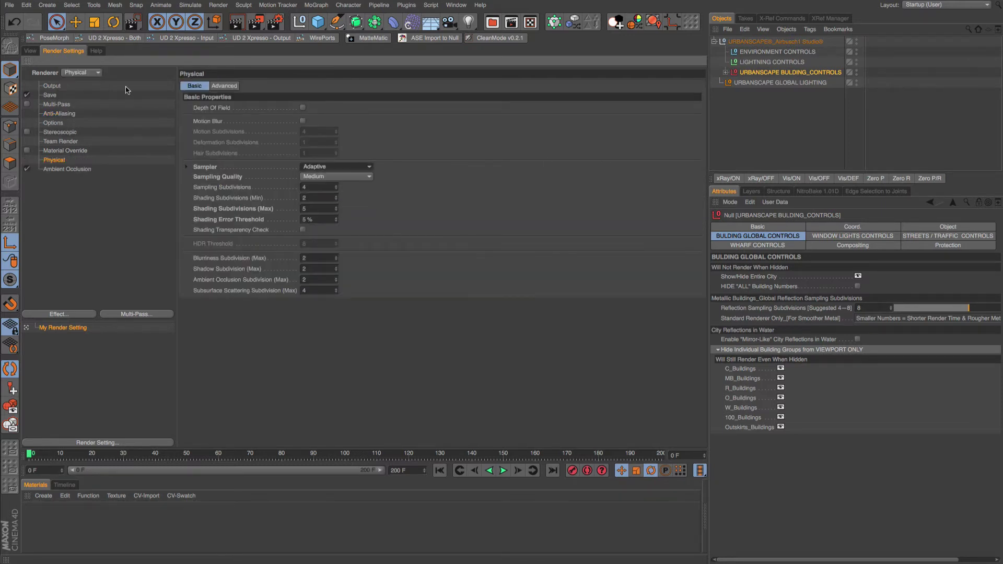
- Return to the 3D view and render a wide region covering the waterfront buildings and the water
{"action": "left_click", "coordinate": [30, 52]}
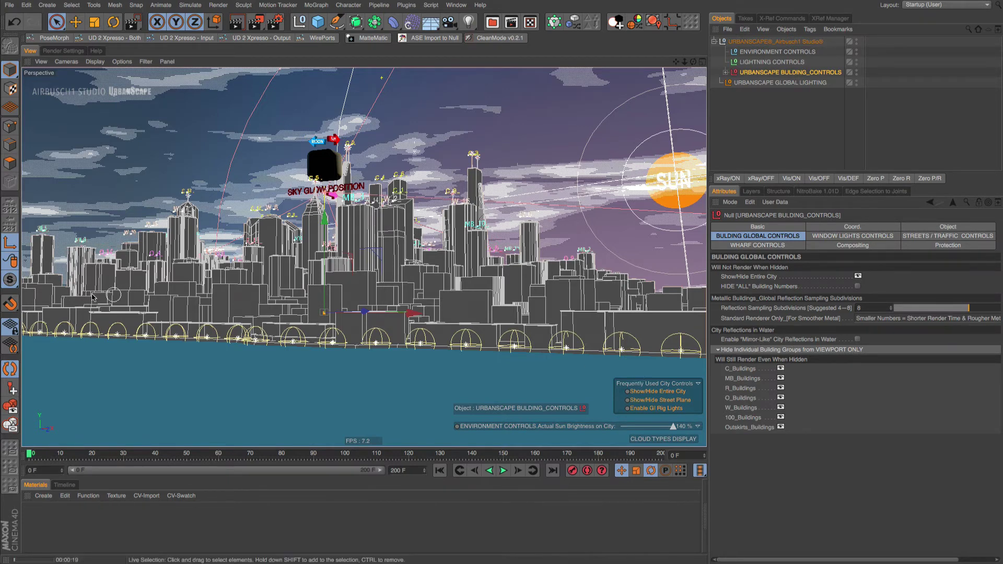
{"action": "left_click_drag", "start_coordinate": [135, 19], "coordinate": [160, 36]}
{"action": "left_click_drag", "start_coordinate": [29, 274], "coordinate": [890, 541]}
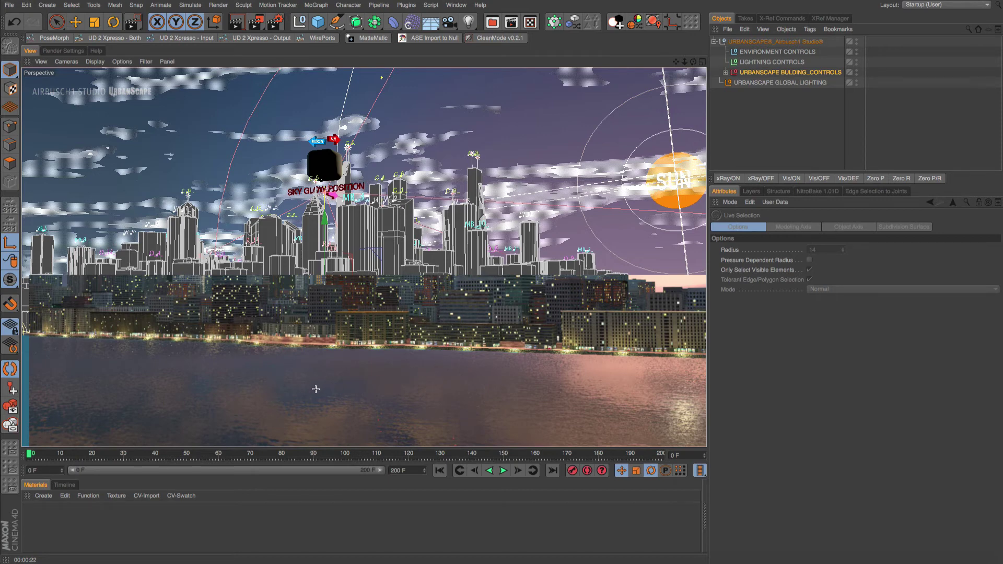
- Enable "Mirror-Like" City Reflections in Water on URBANSCAPE BULDING_CONTROLS and render the waterfront region again
{"action": "left_click", "coordinate": [763, 74]}
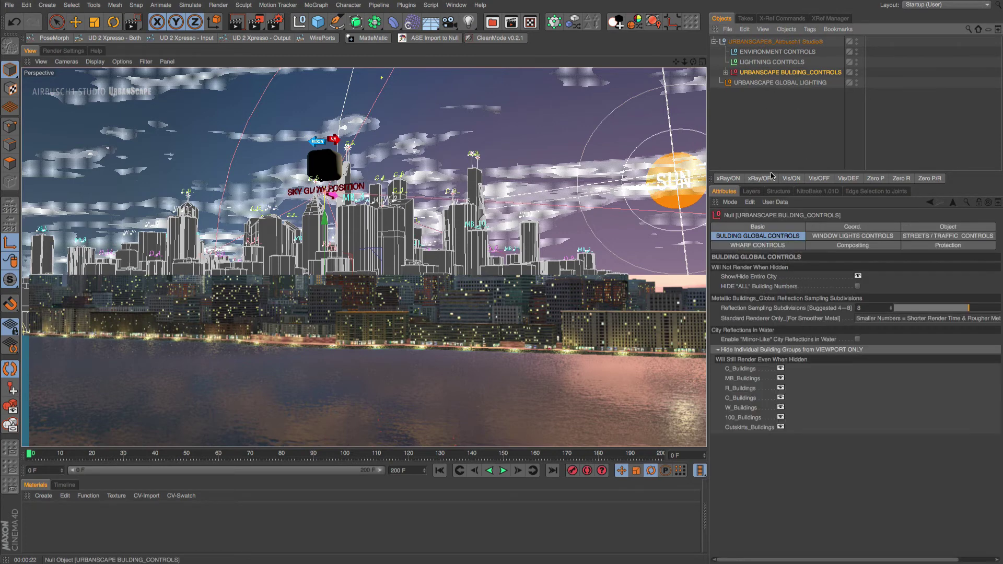
{"action": "left_click", "coordinate": [858, 339]}
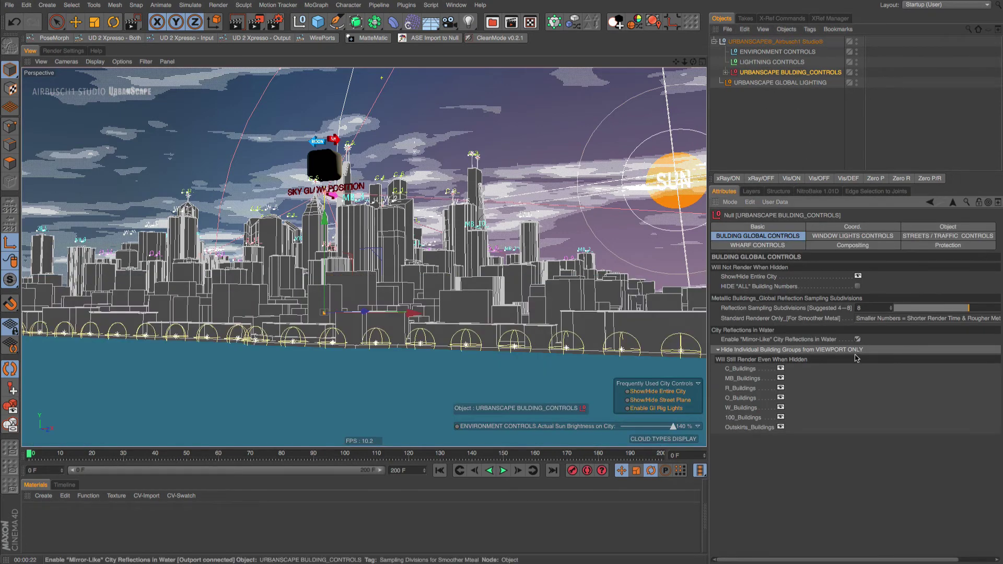
{"action": "left_click", "coordinate": [261, 26]}
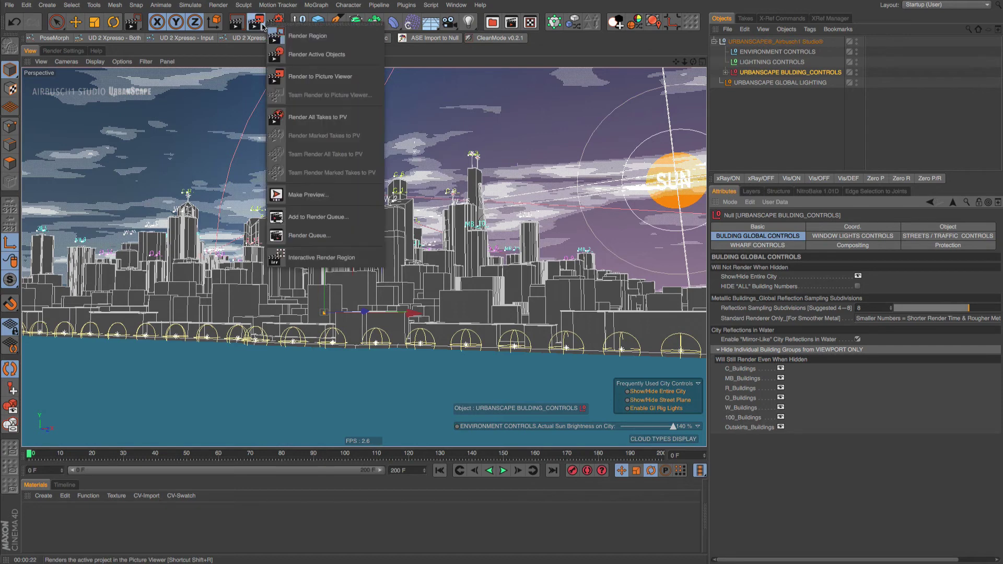
{"action": "left_click", "coordinate": [303, 36]}
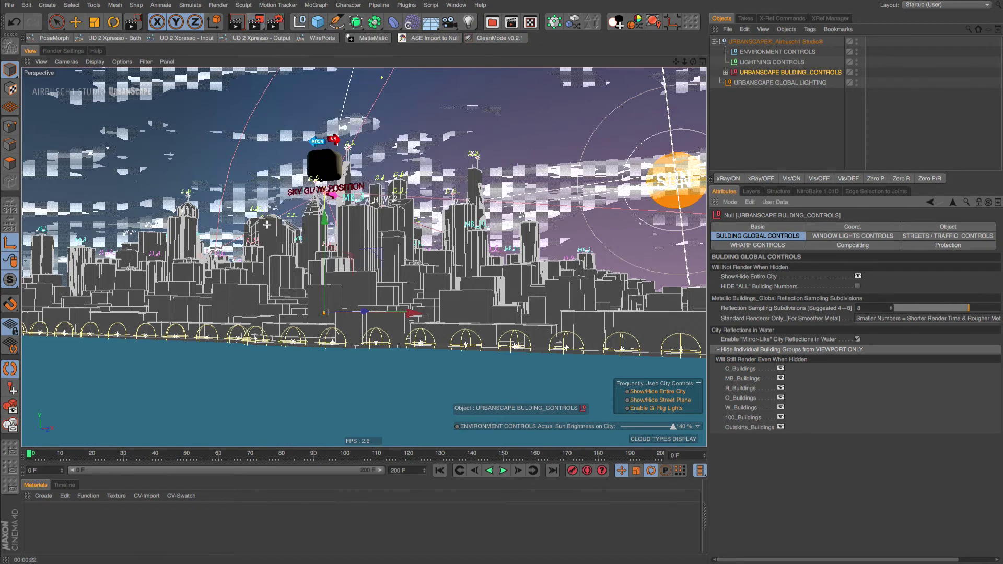
{"action": "left_click_drag", "start_coordinate": [30, 310], "coordinate": [706, 447]}
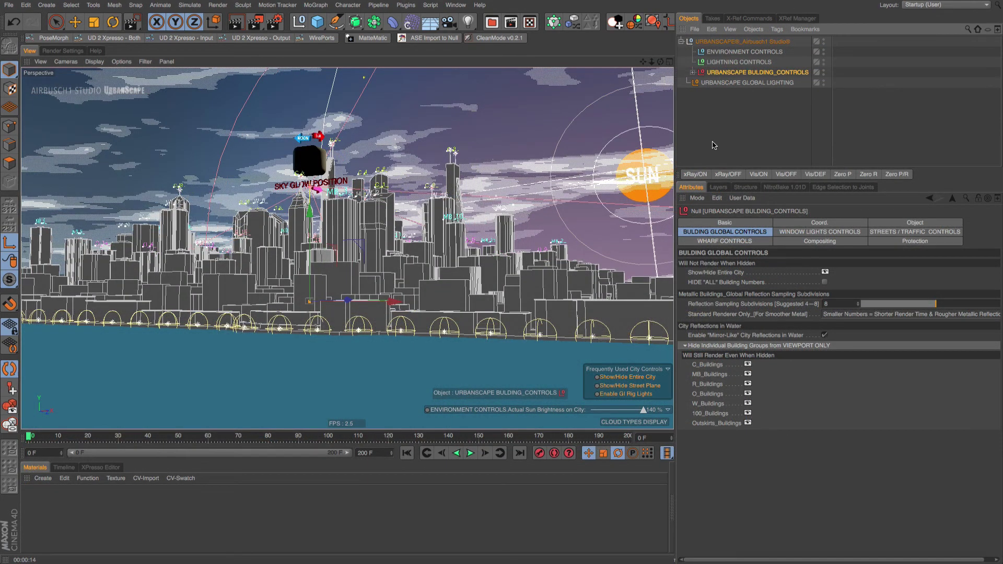
- Set Ocean Wave Intensity (Blur Reflections) to 2% in the ocean controls of ENVIRONMENT CONTROLS
{"action": "left_click", "coordinate": [723, 52]}
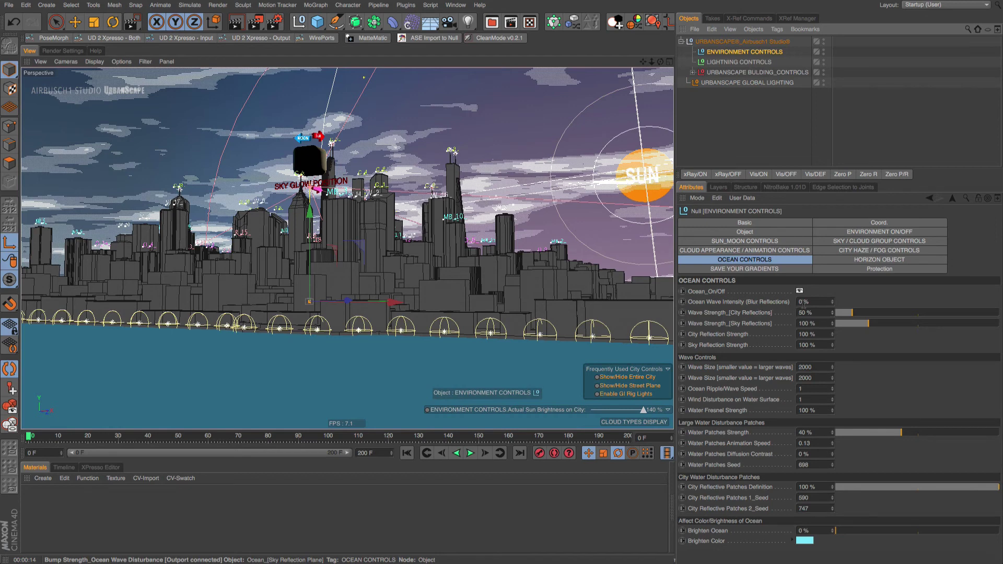
{"action": "left_click_drag", "start_coordinate": [805, 302], "coordinate": [763, 303]}
{"action": "type", "text": "2"}
{"action": "key", "text": "Return"}
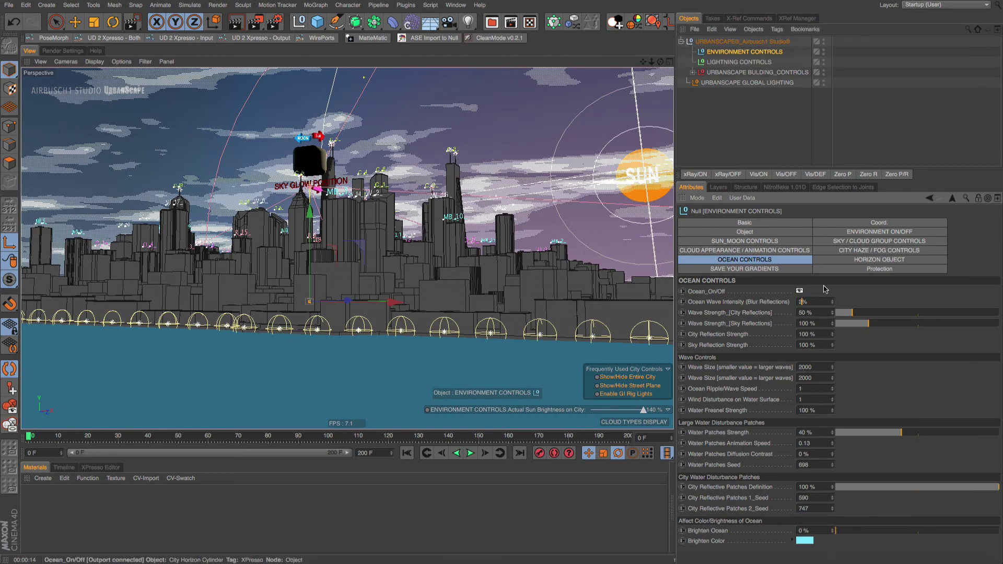
- Render a region of the water below the shoreline to preview the ocean reflections
{"action": "left_click", "coordinate": [256, 22]}
{"action": "left_click", "coordinate": [293, 35]}
{"action": "left_click_drag", "start_coordinate": [99, 294], "coordinate": [588, 429]}
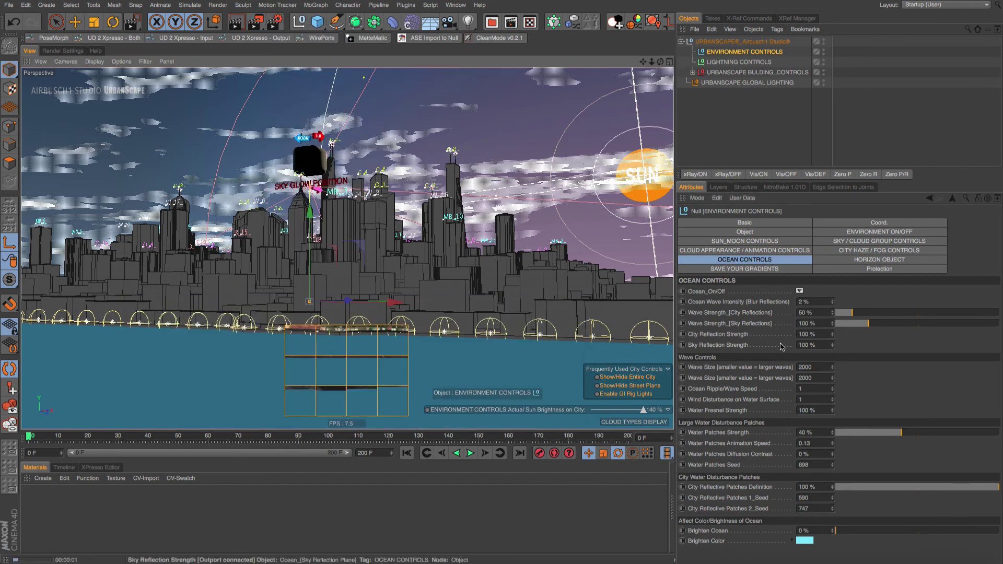